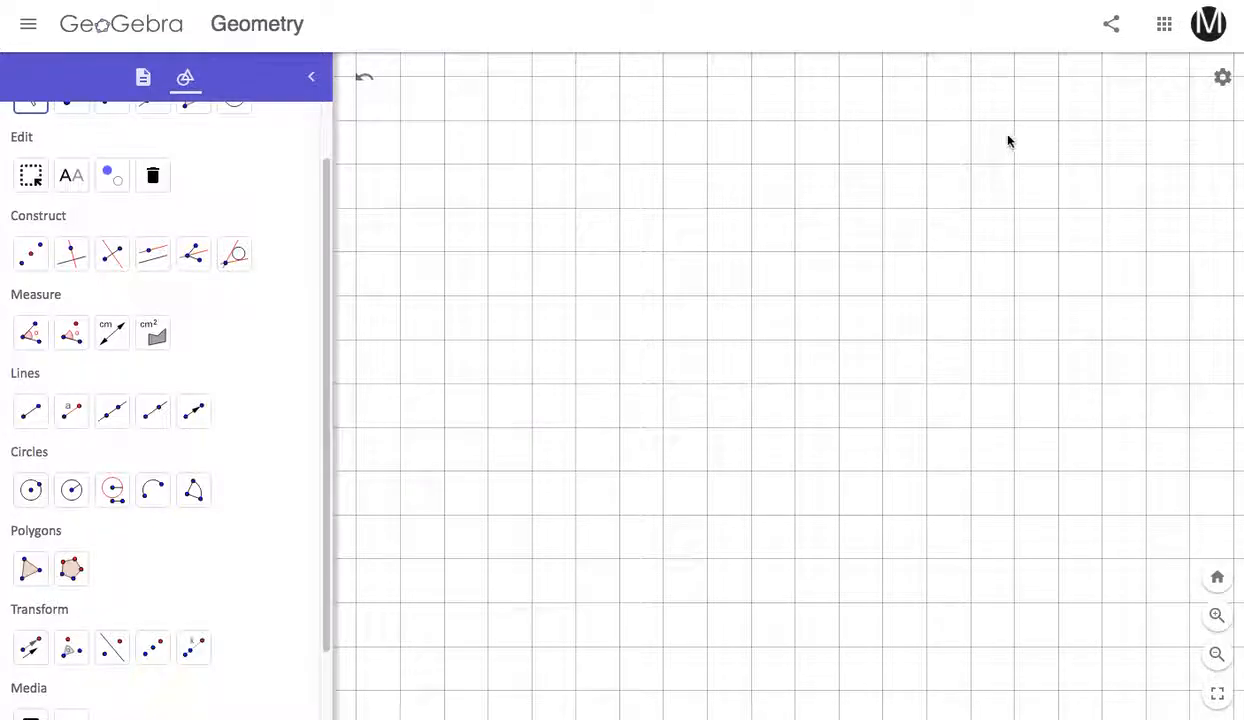
- Draw a closed nine-vertex polygon about 3 grid squares wide and 5 tall, with stepped notches along its left side
scroll(258, 232, up, 2)
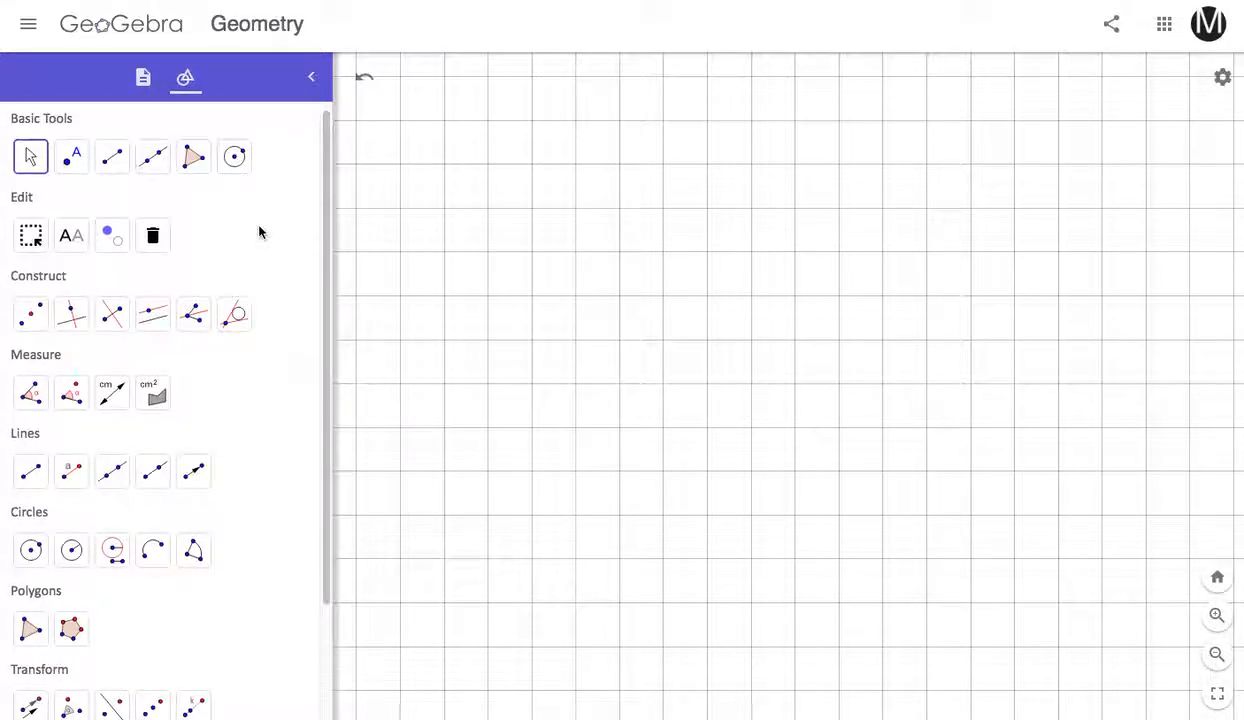
click(195, 172)
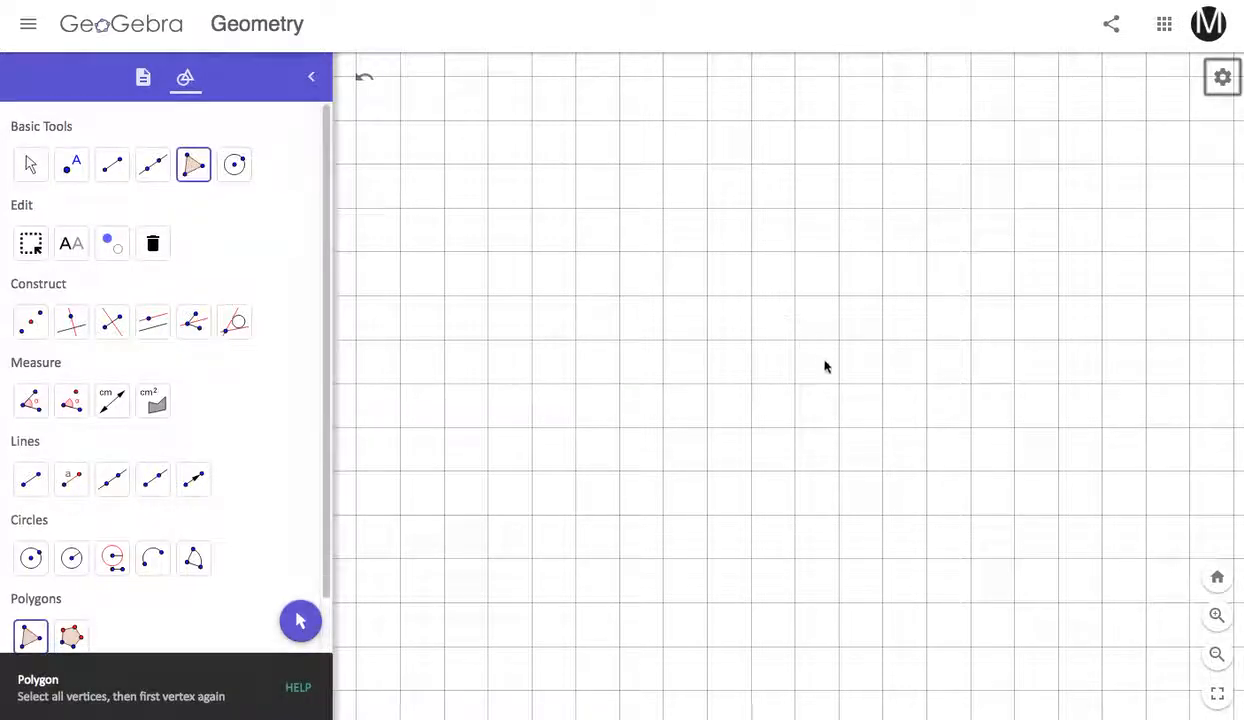
click(796, 427)
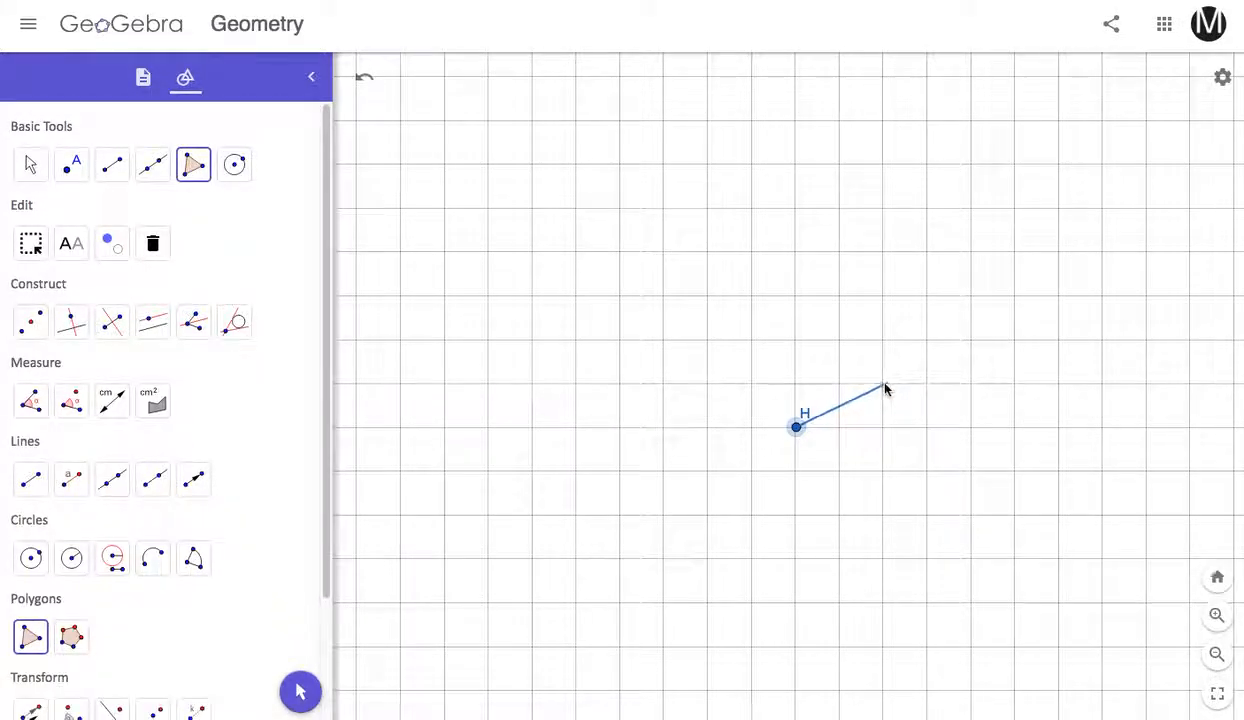
click(882, 386)
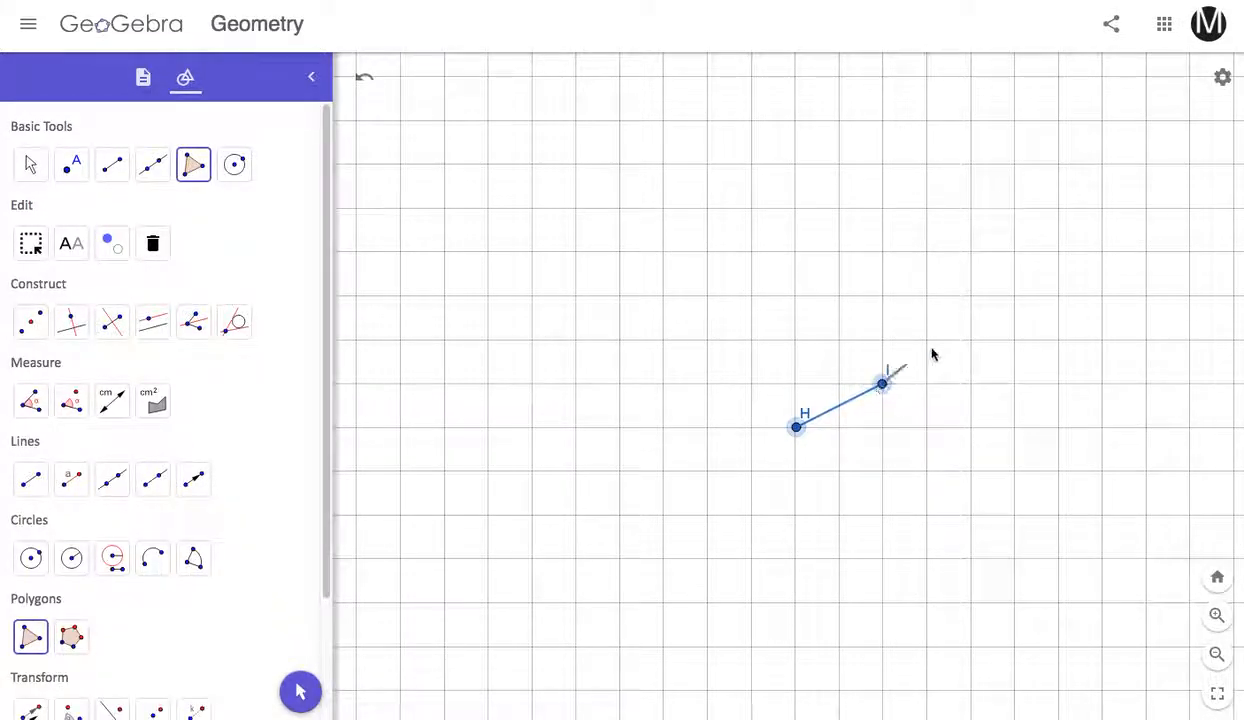
click(929, 249)
click(839, 207)
click(840, 249)
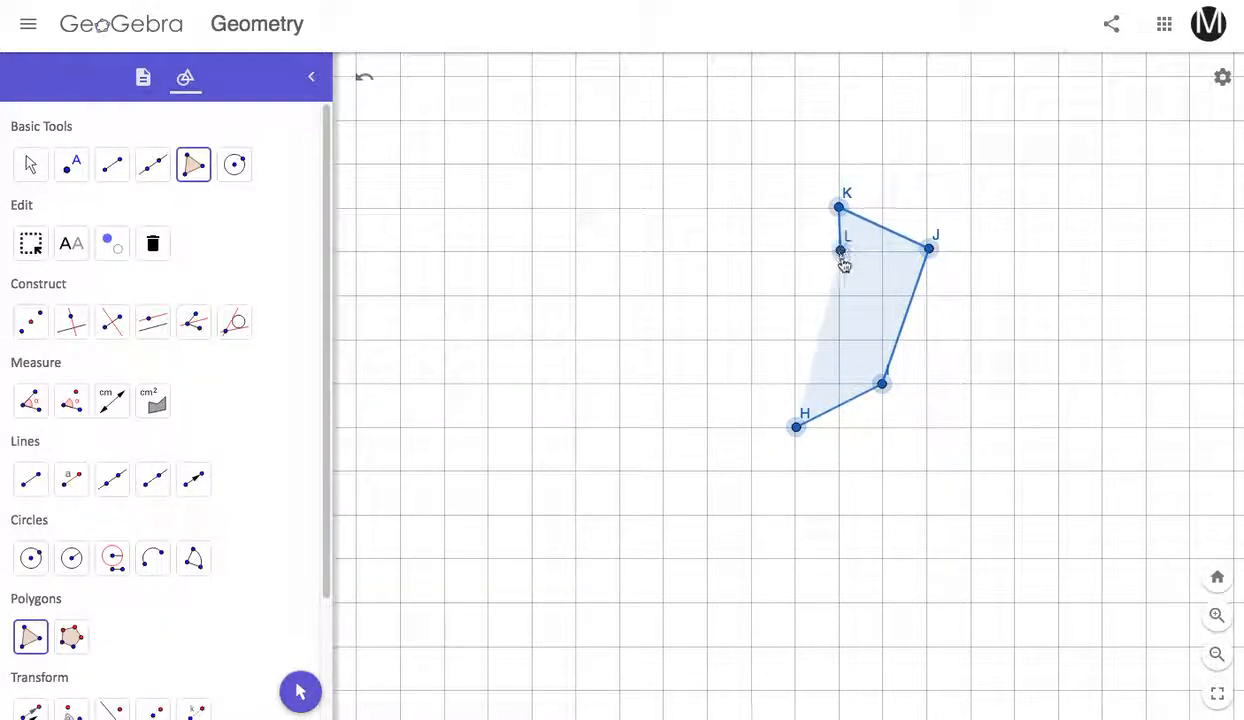
click(882, 297)
click(839, 296)
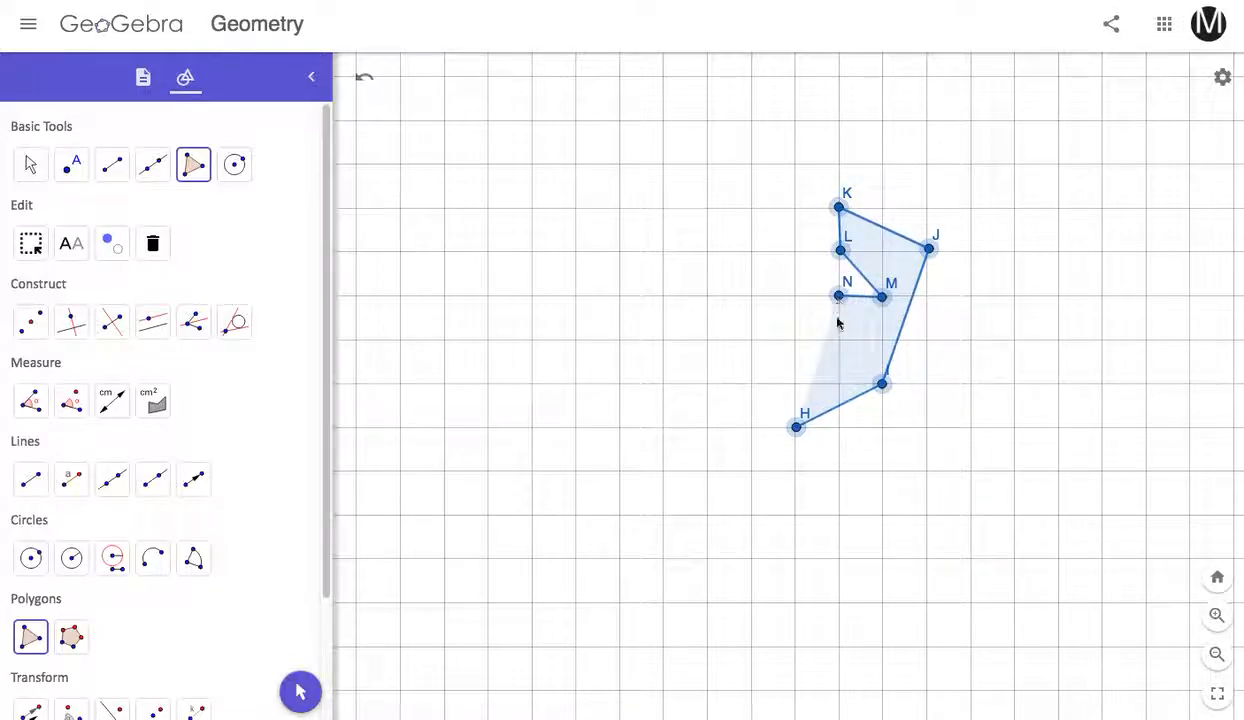
click(838, 340)
click(794, 338)
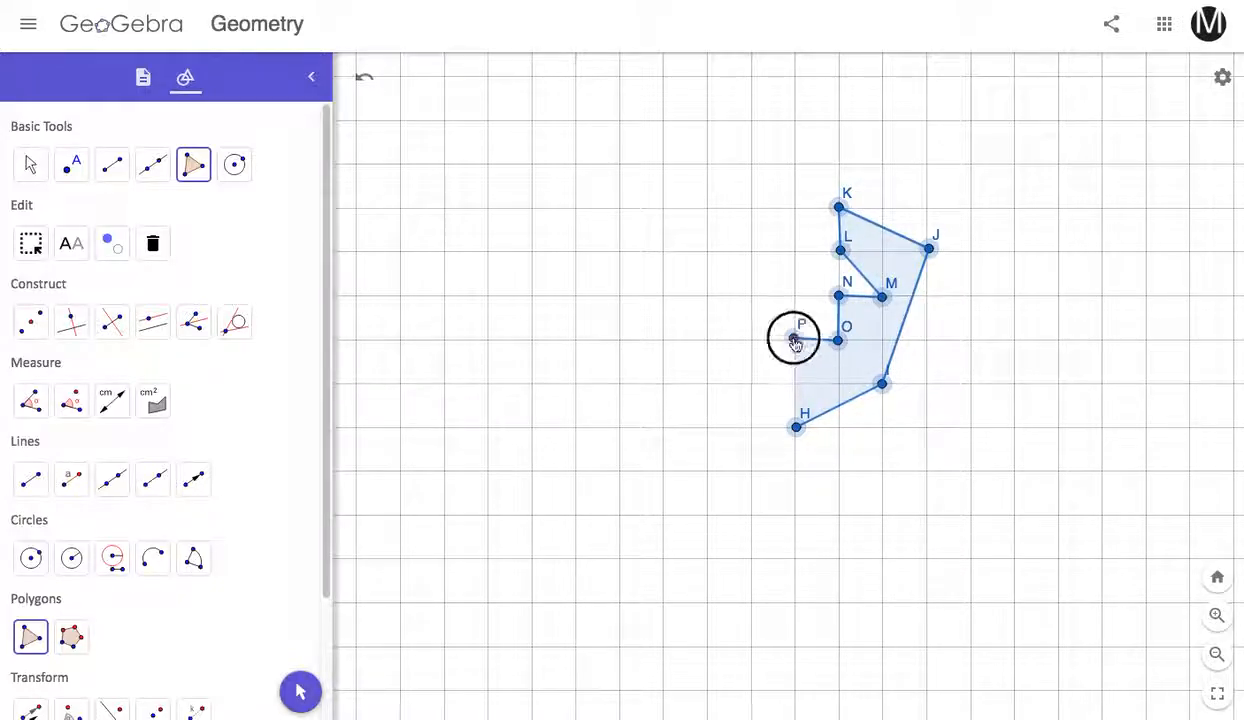
click(796, 428)
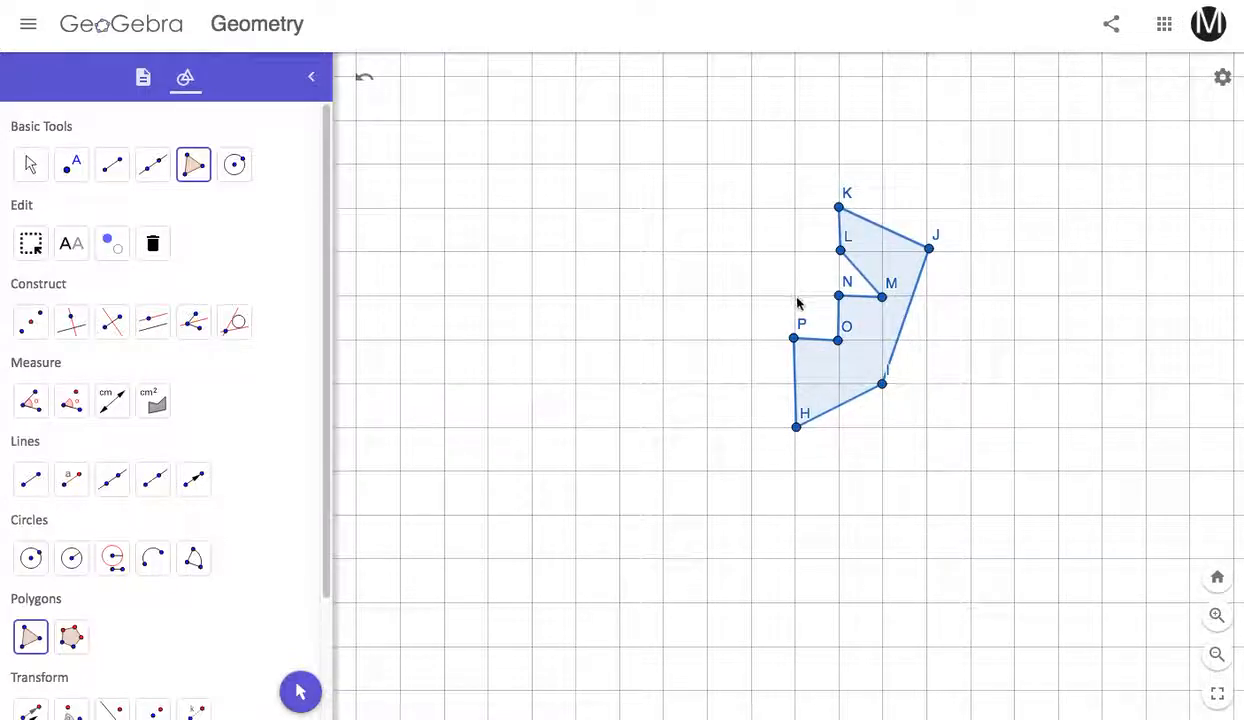
- Select the whole polygon with its vertices and turn off all its labels
click(31, 243)
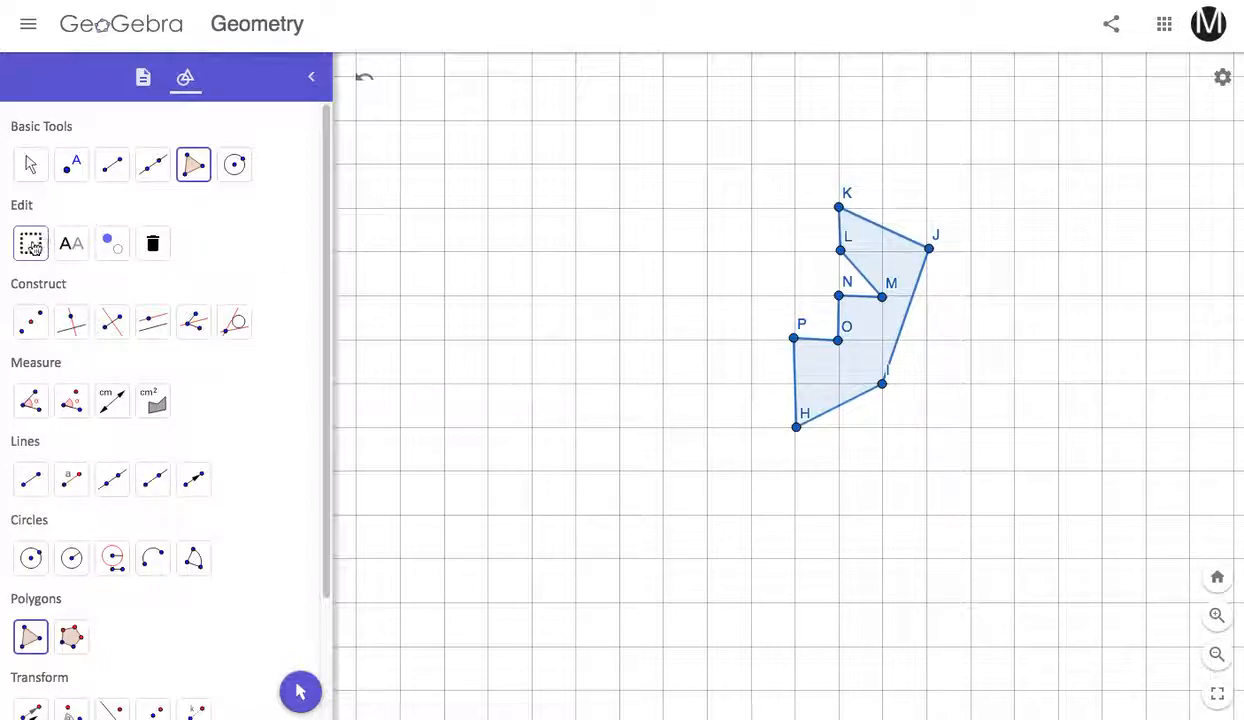
drag(679, 121, 1000, 463)
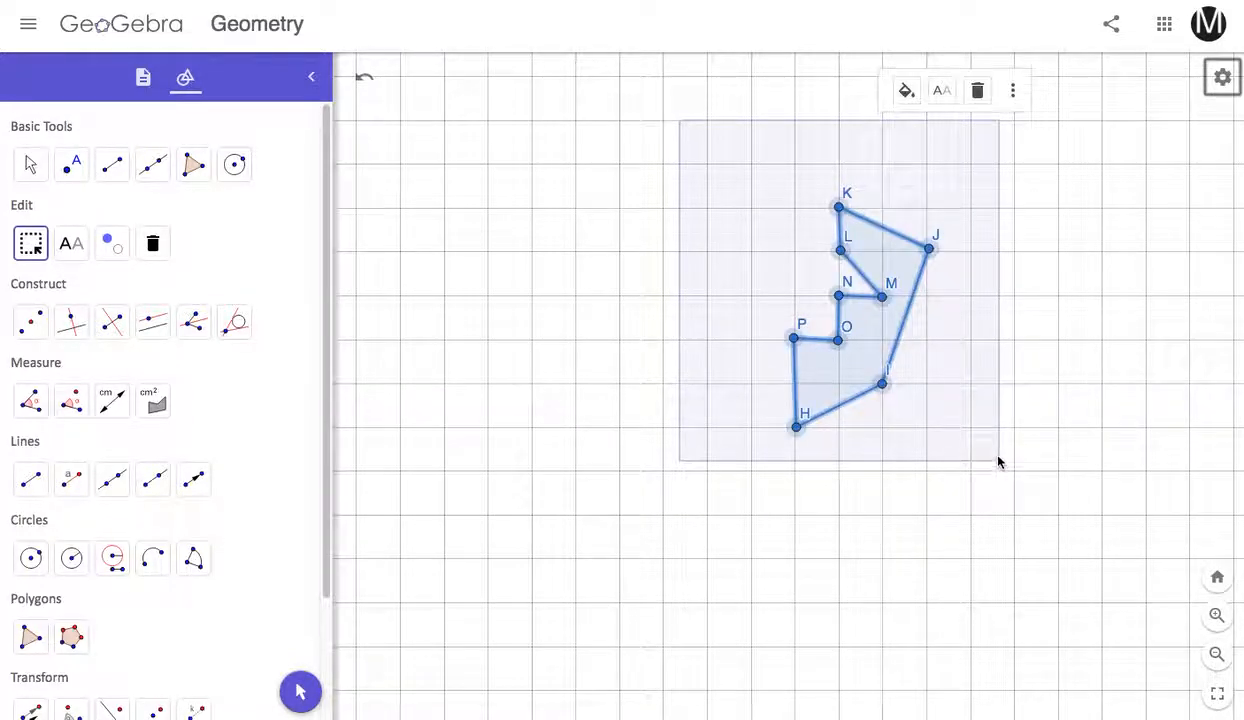
click(946, 94)
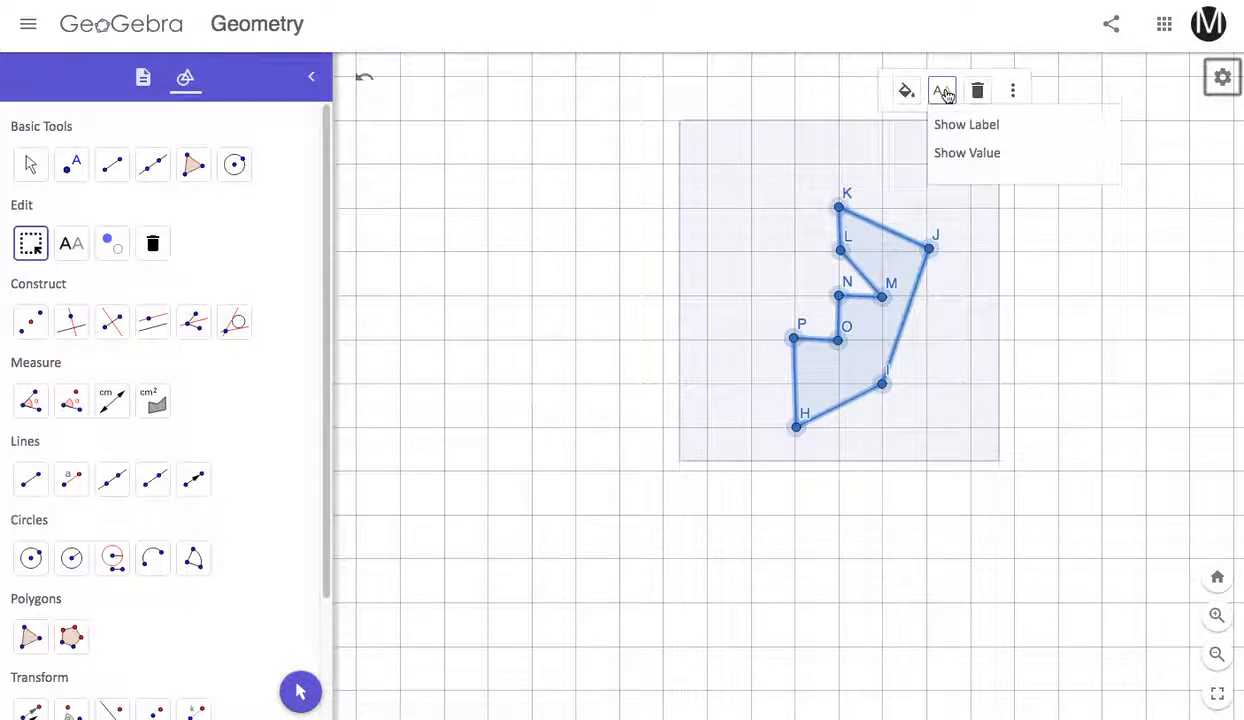
click(996, 127)
click(990, 127)
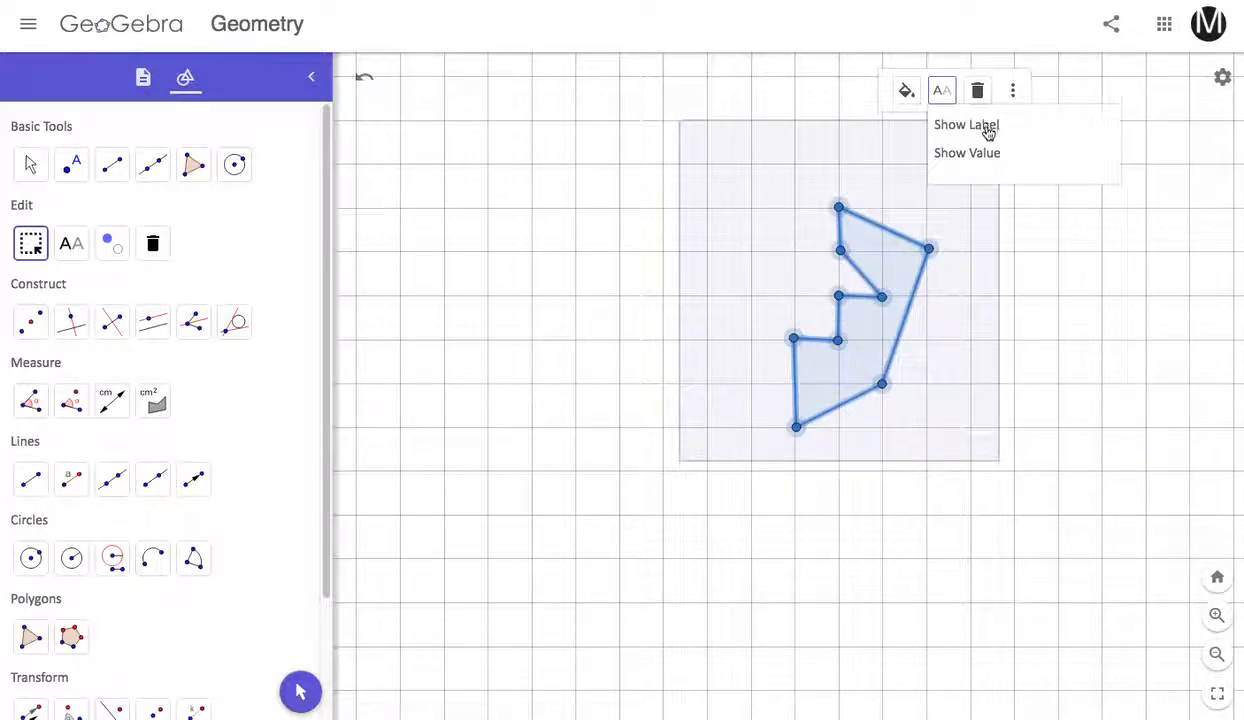
click(1040, 268)
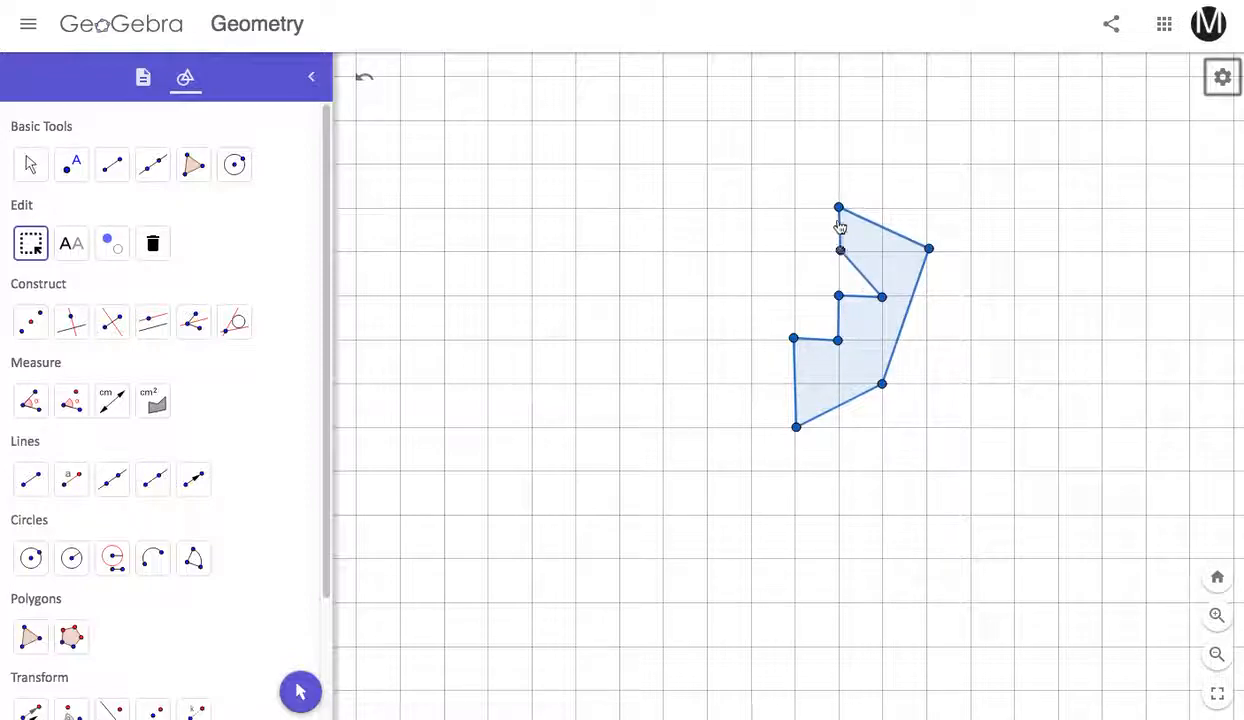
- Hide all nine vertex points of the polygon so only its edges and fill are shown
click(110, 250)
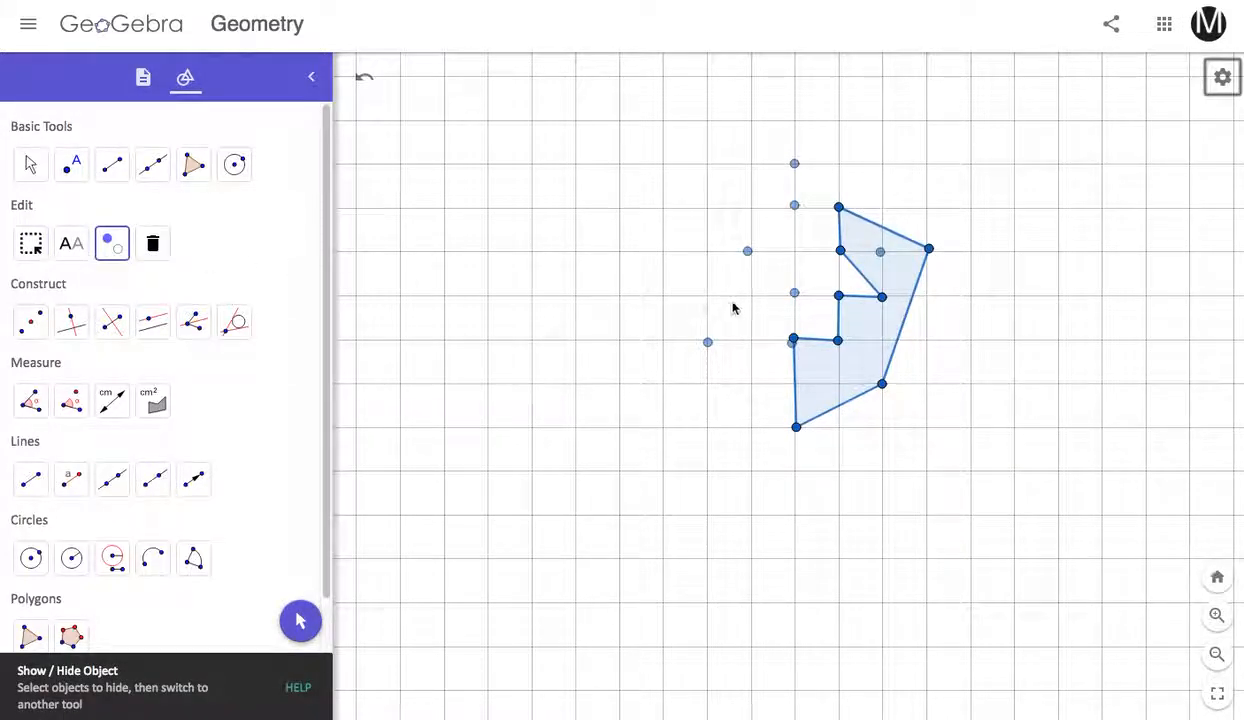
click(794, 339)
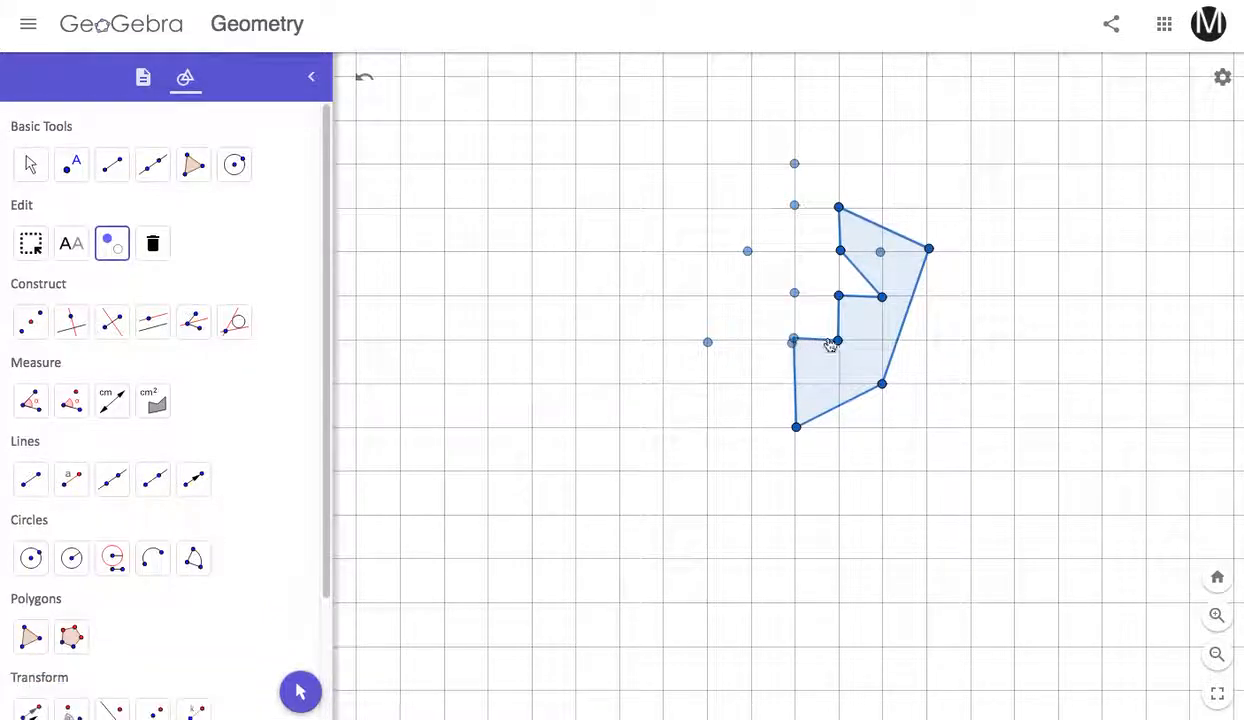
click(839, 342)
click(839, 298)
click(840, 250)
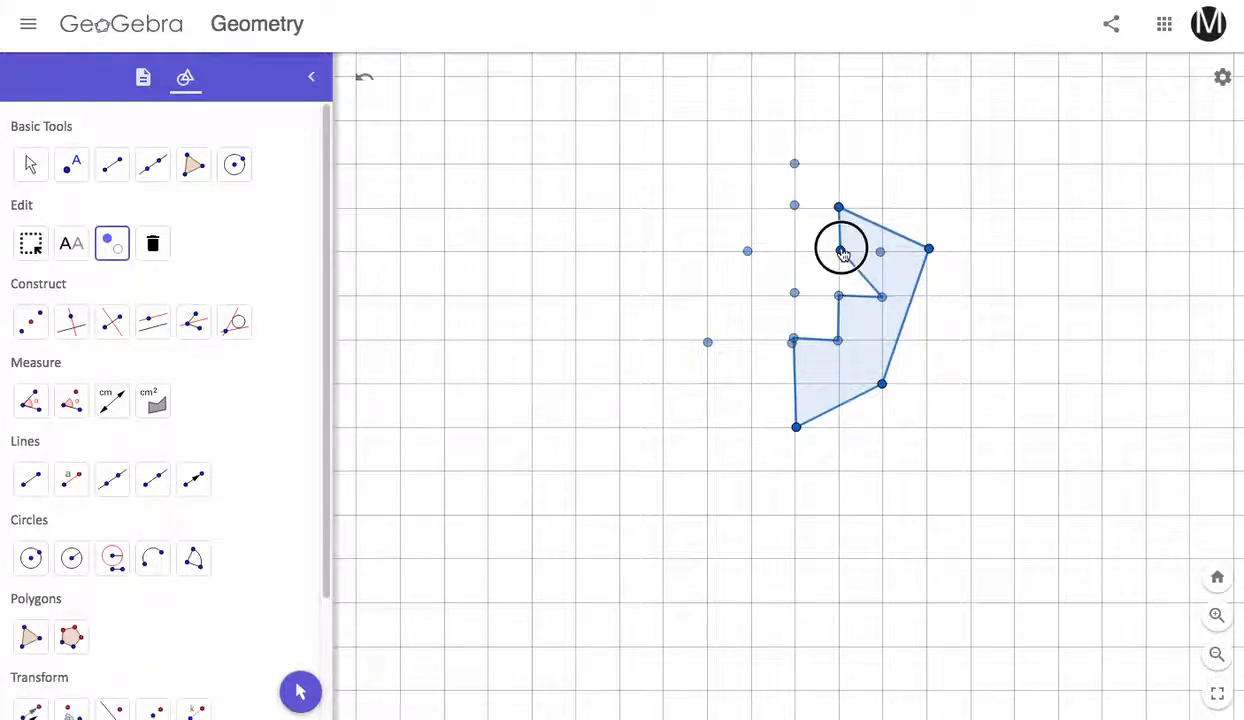
click(839, 208)
click(928, 249)
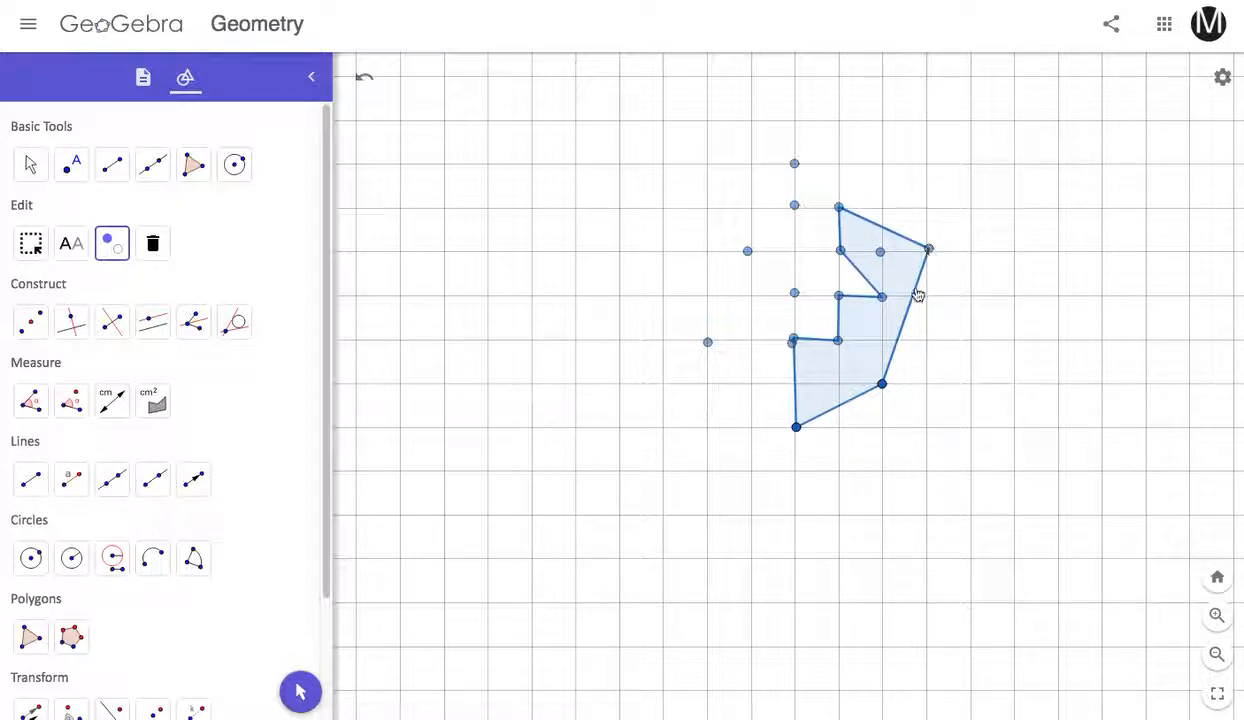
click(882, 385)
click(796, 428)
click(505, 266)
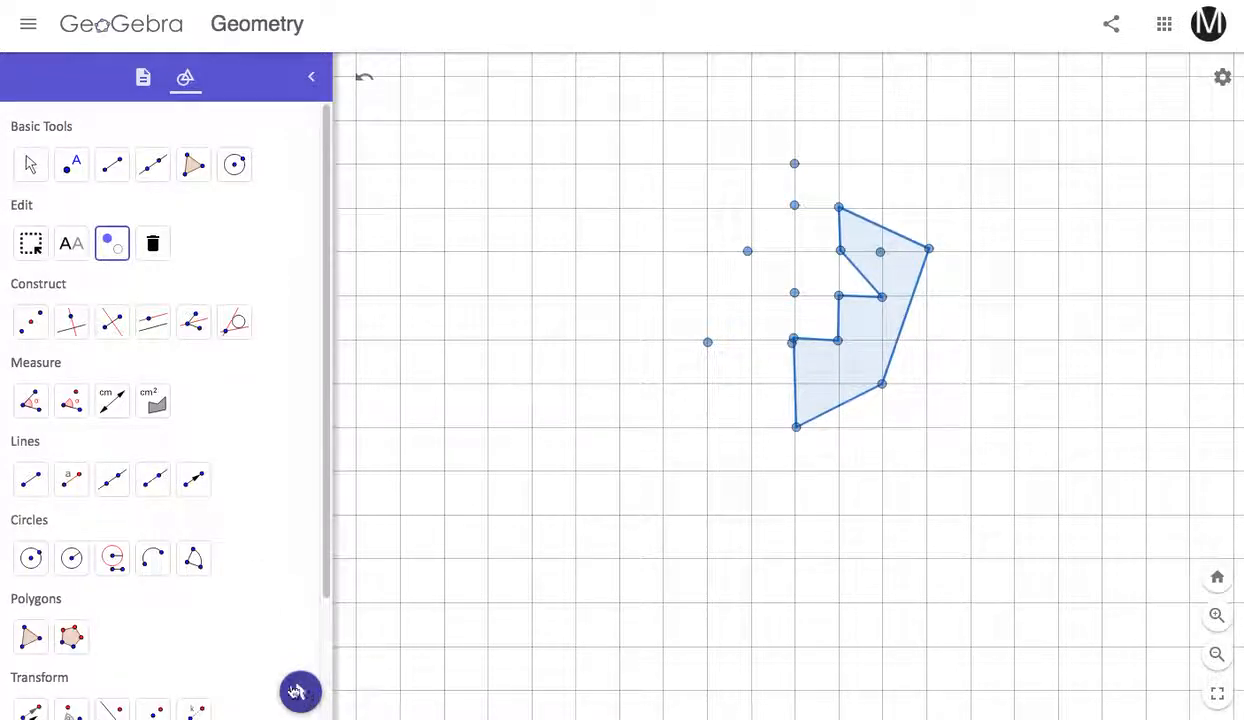
click(302, 692)
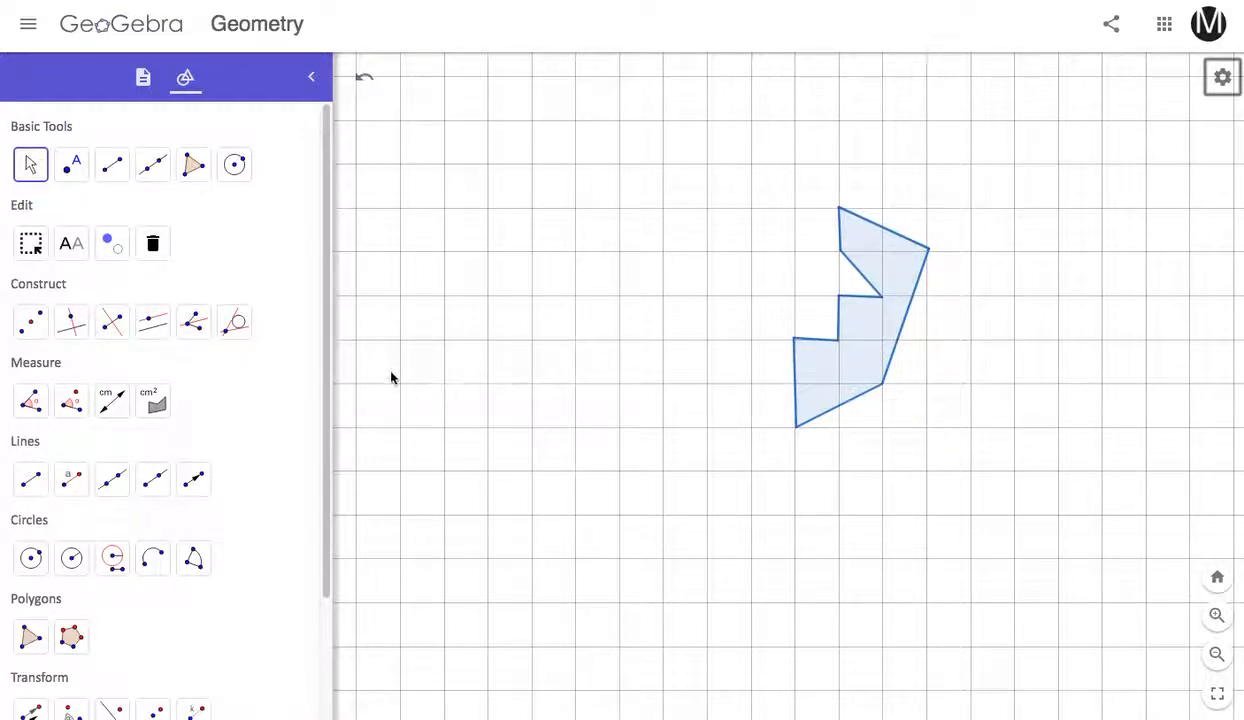
- Draw a vertical vector pointing 3 grid squares downward, to the right of the polygon
drag(325, 353, 308, 495)
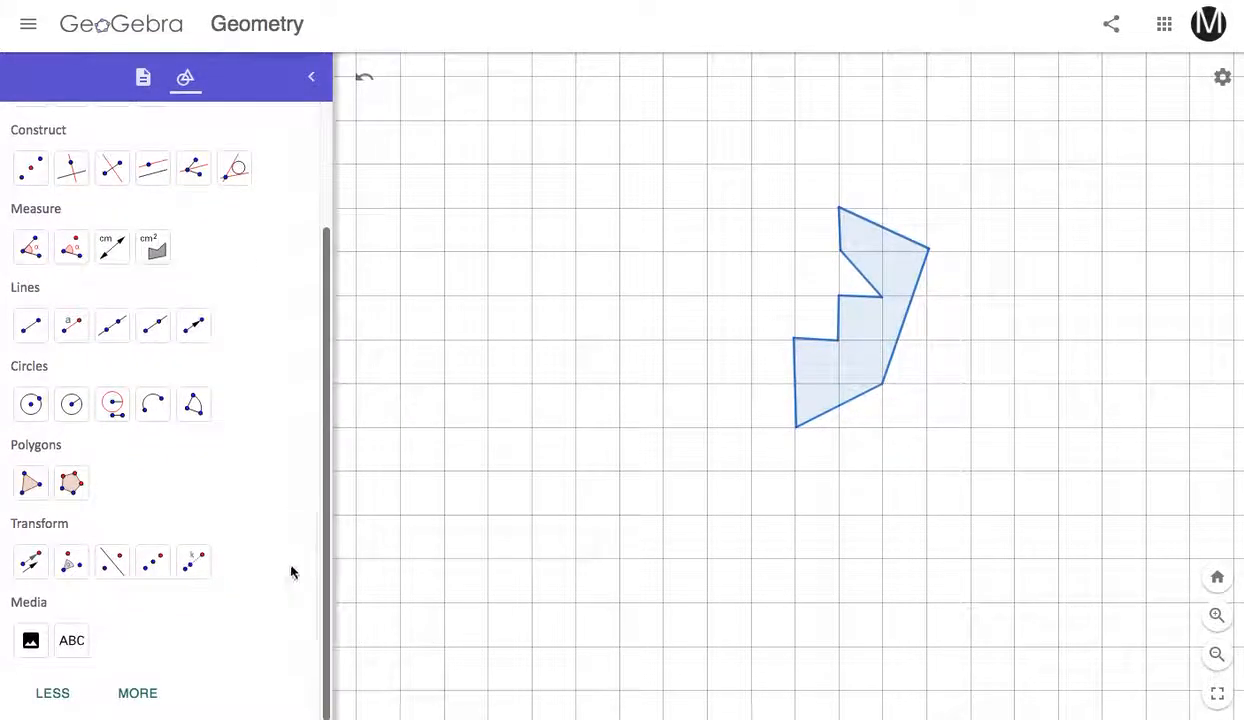
click(31, 563)
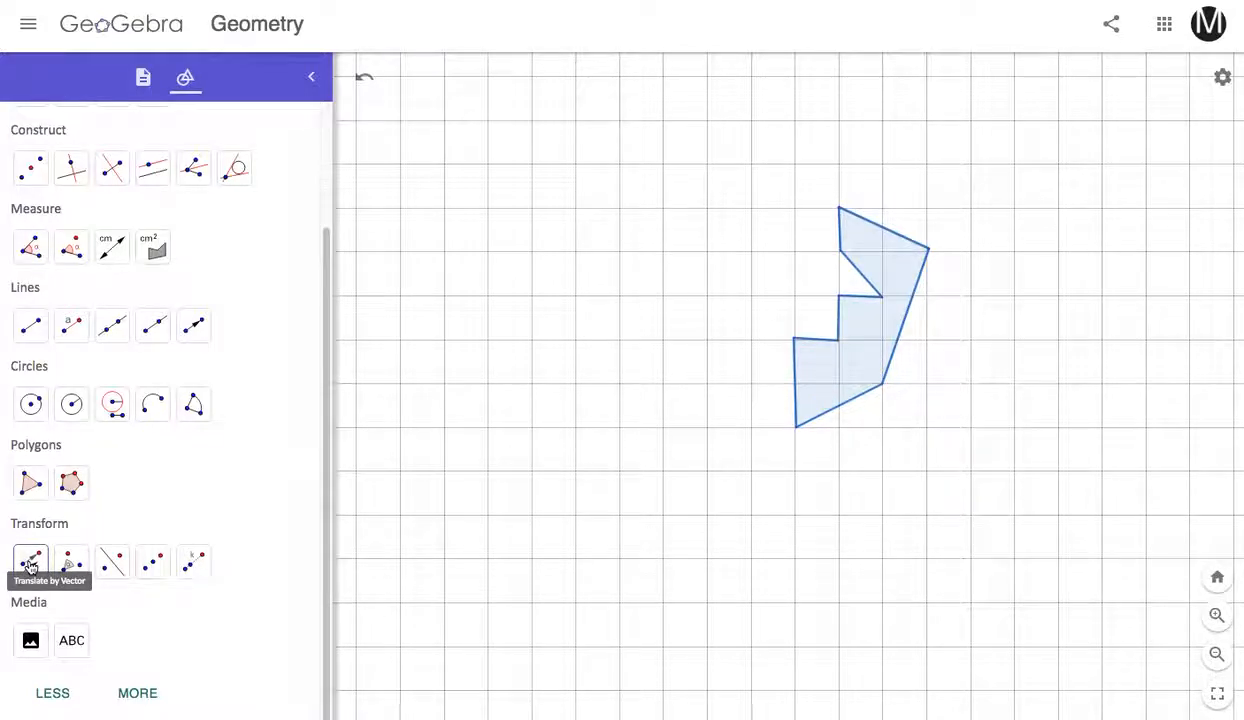
click(31, 564)
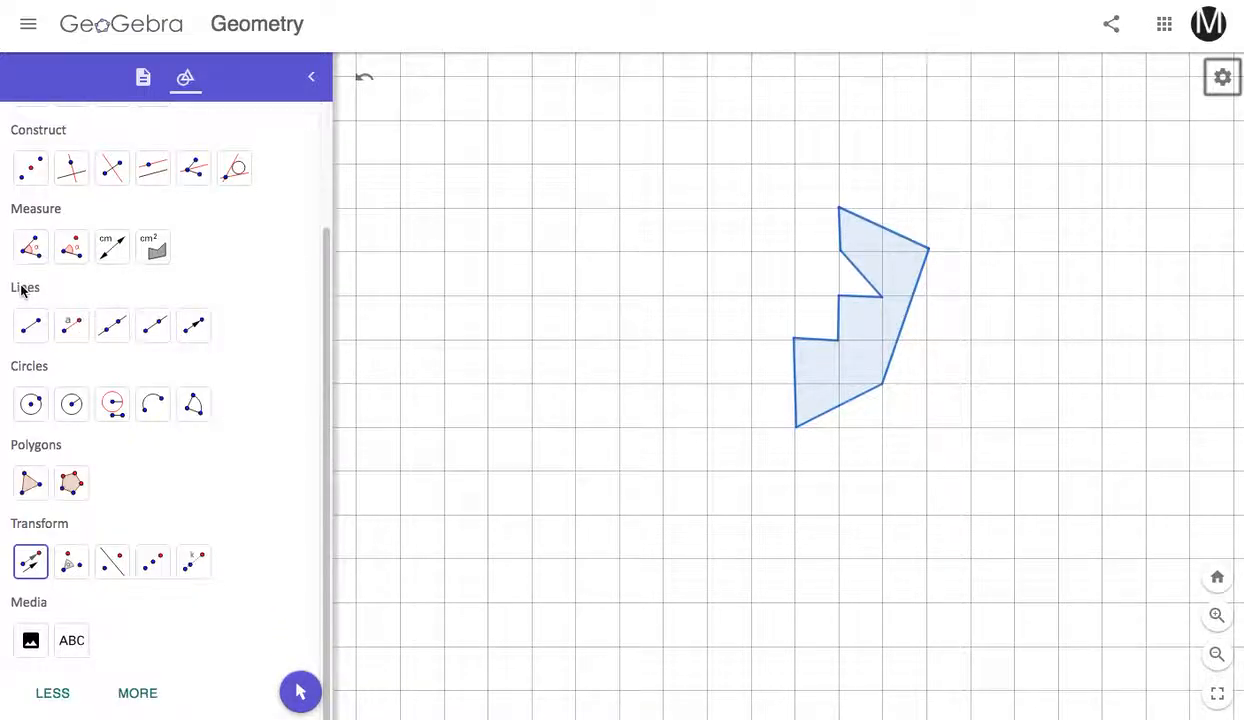
click(196, 330)
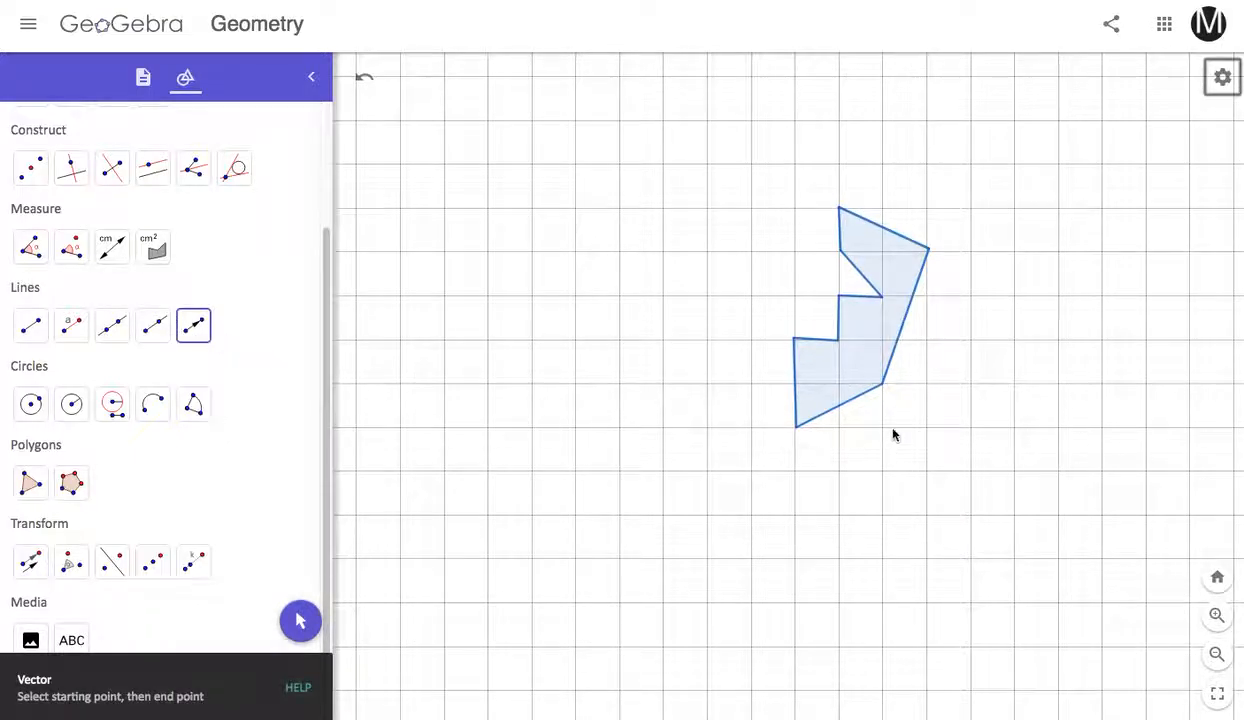
click(1015, 251)
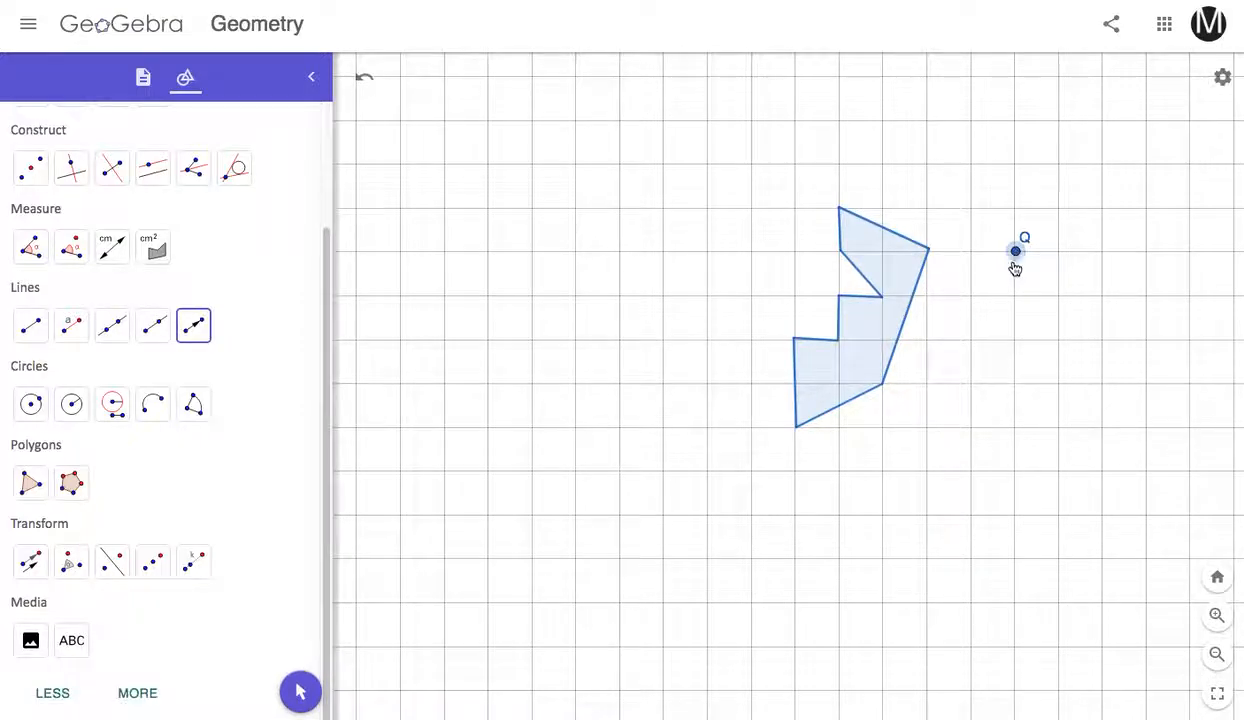
click(1015, 384)
- Translate the polygon by the vector from Q to R
click(30, 559)
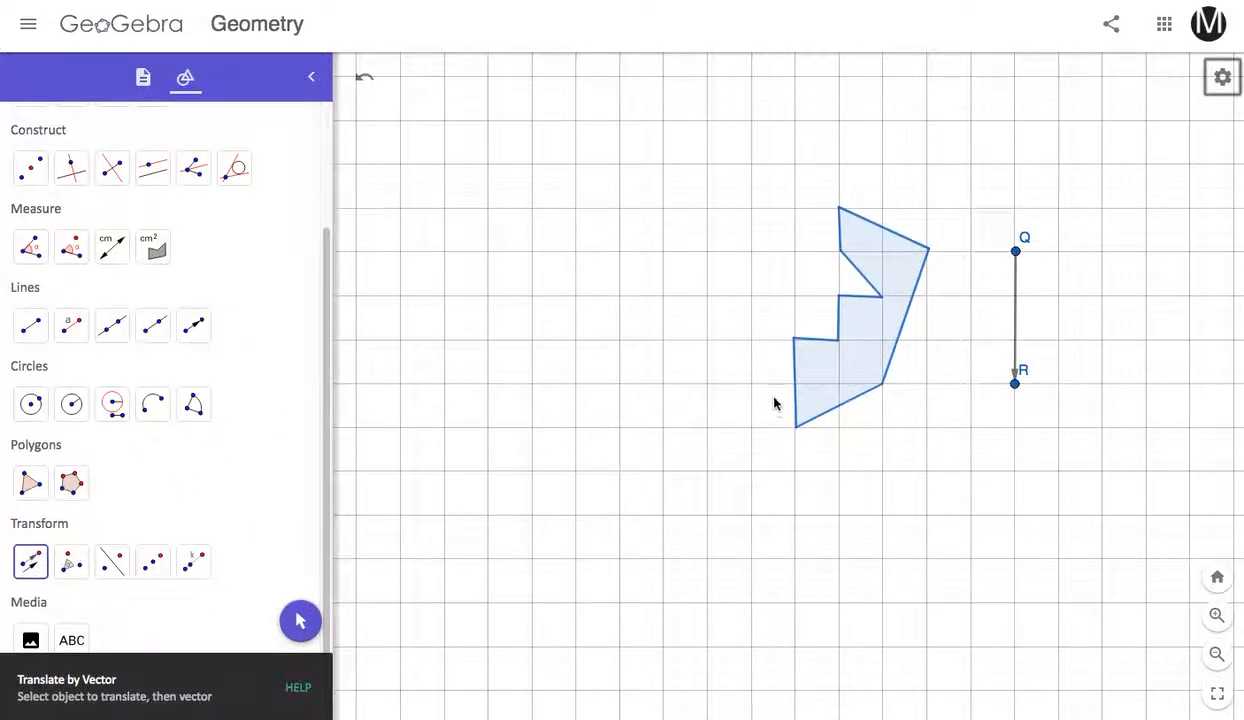
click(867, 333)
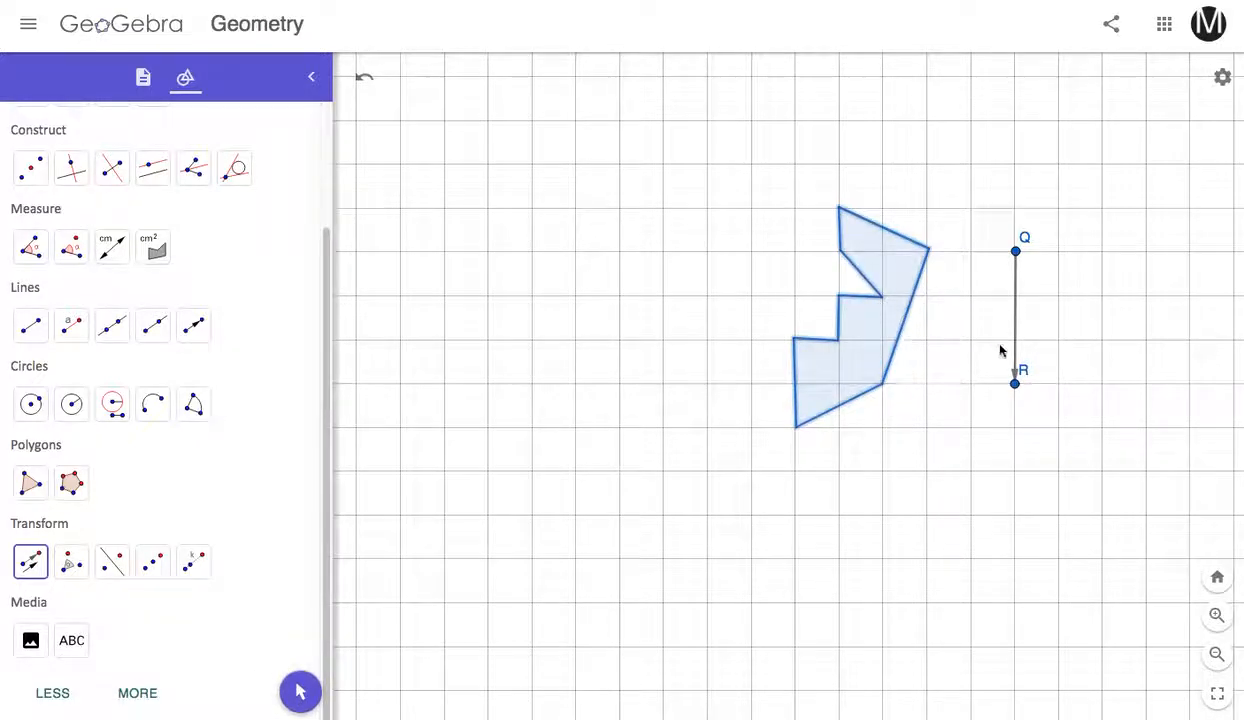
click(1016, 345)
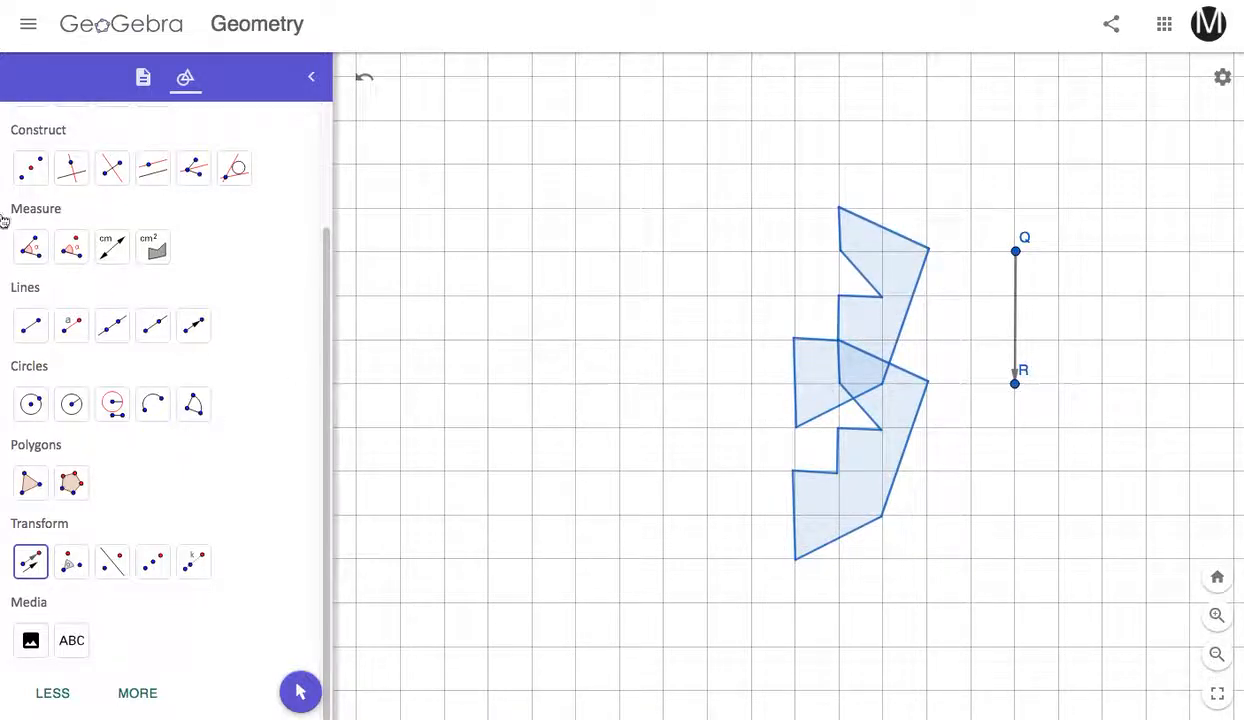
- Move vector endpoint R through several positions, ending about 1.5 grid squares right of and 3.5 below Q
click(298, 690)
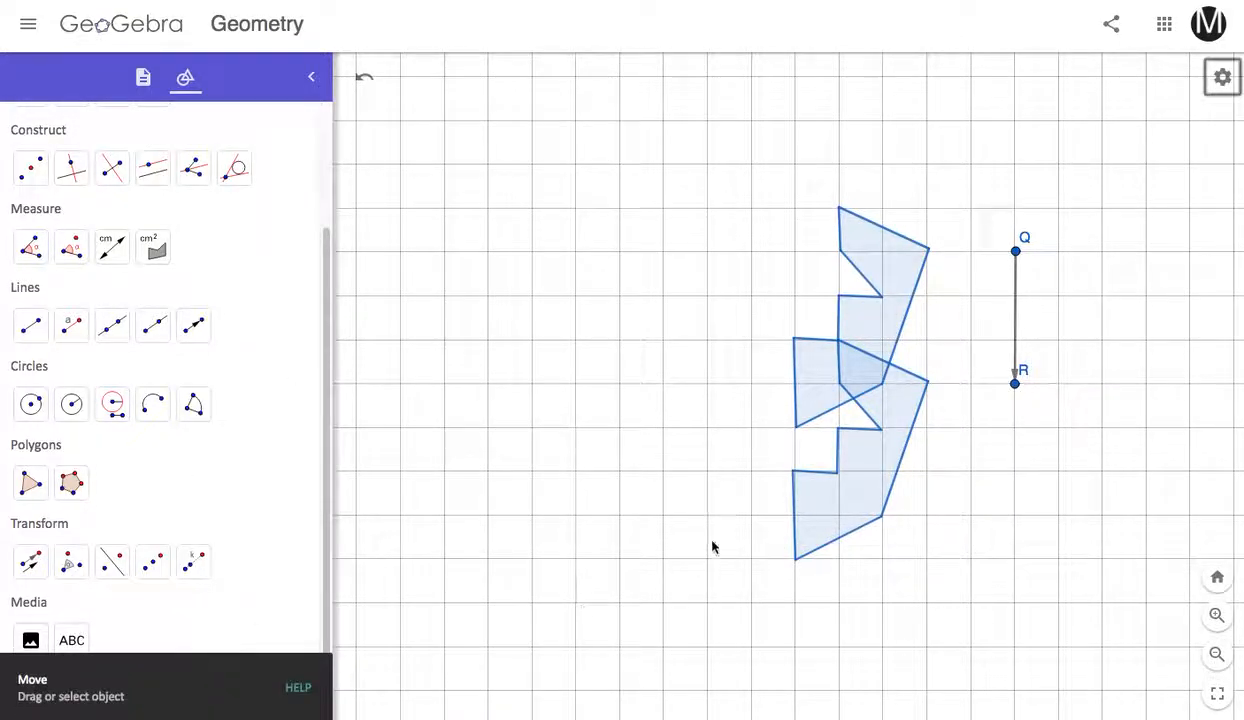
click(1016, 386)
drag(1016, 390, 1016, 476)
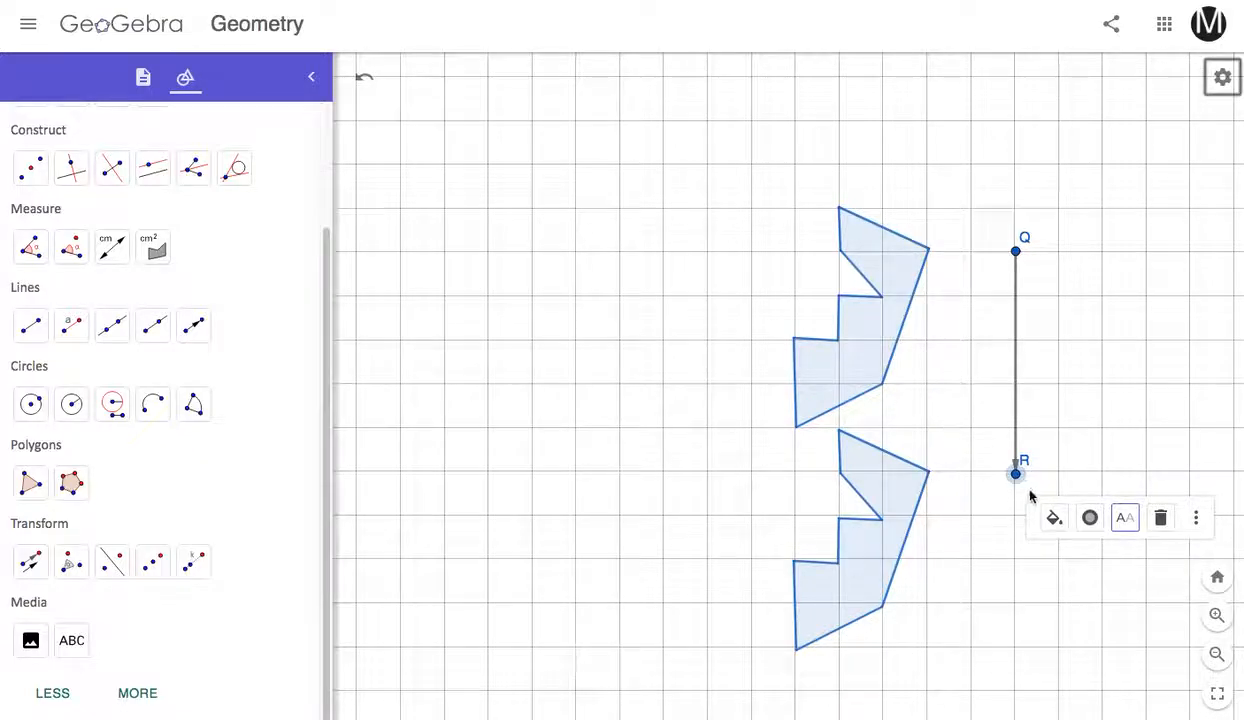
drag(1020, 473, 927, 513)
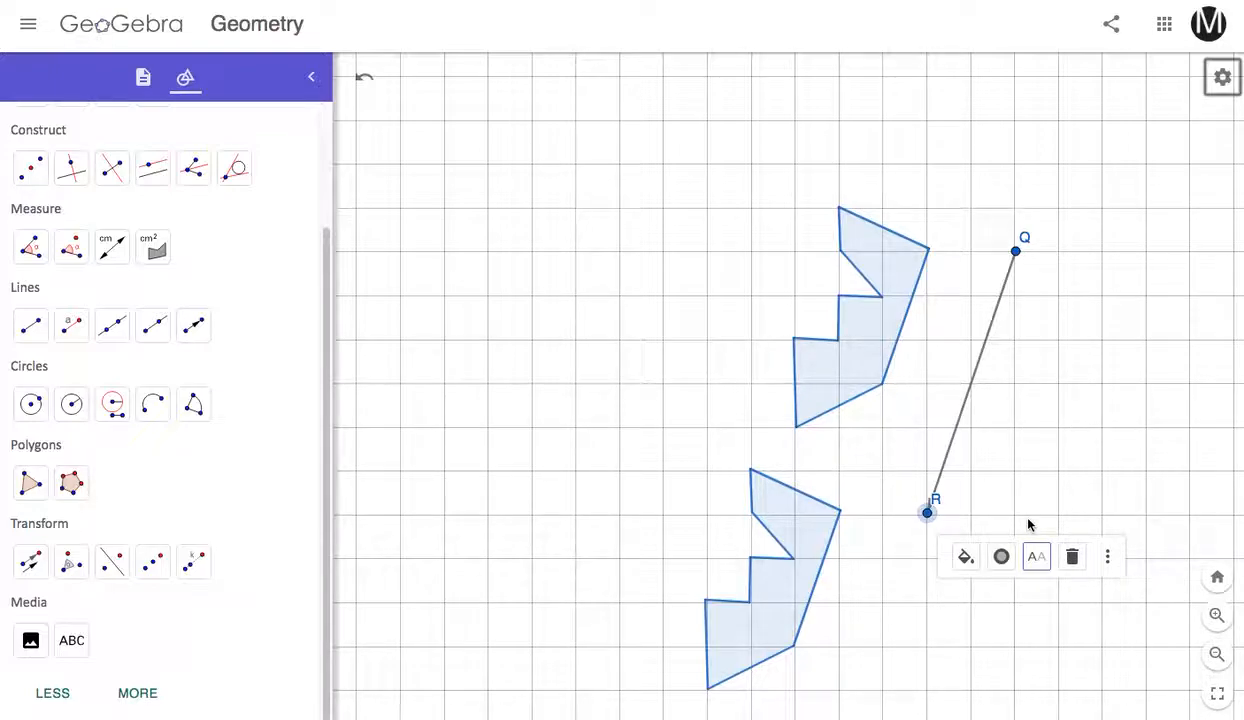
drag(935, 520, 1082, 412)
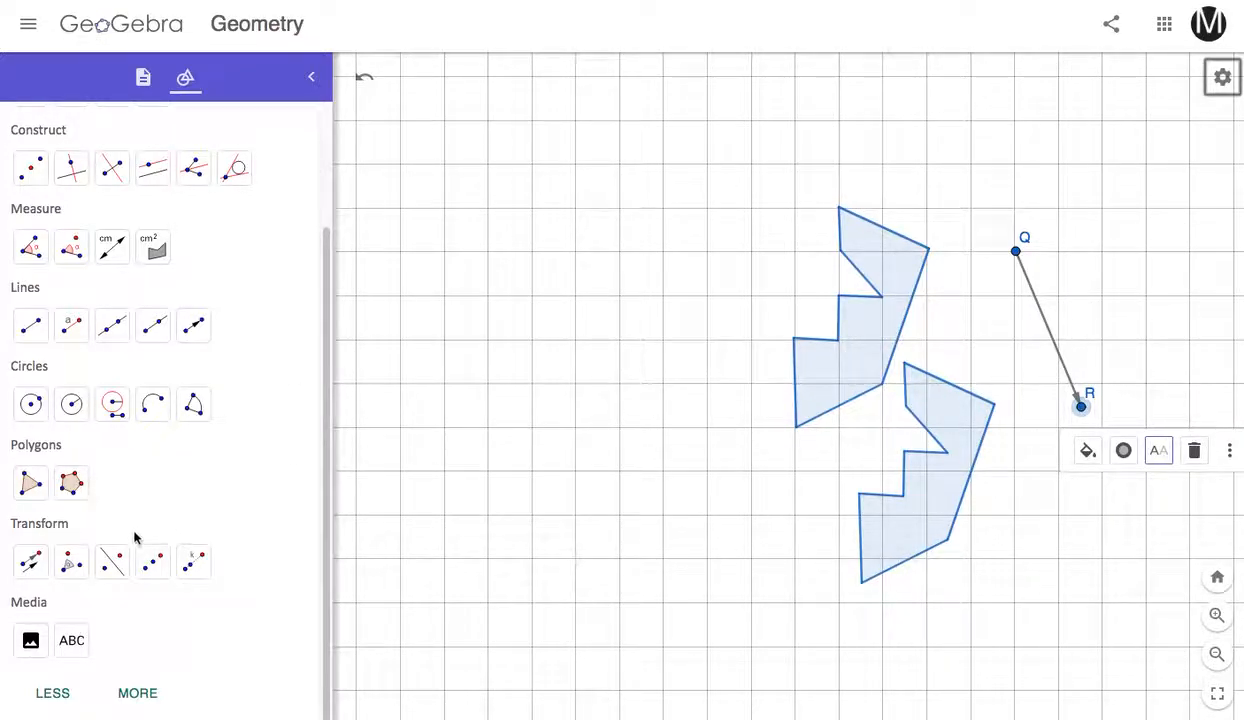
- Translate the lower polygon copy by vector QR to add a third polygon, and place a translated copy of point R beside it
click(30, 560)
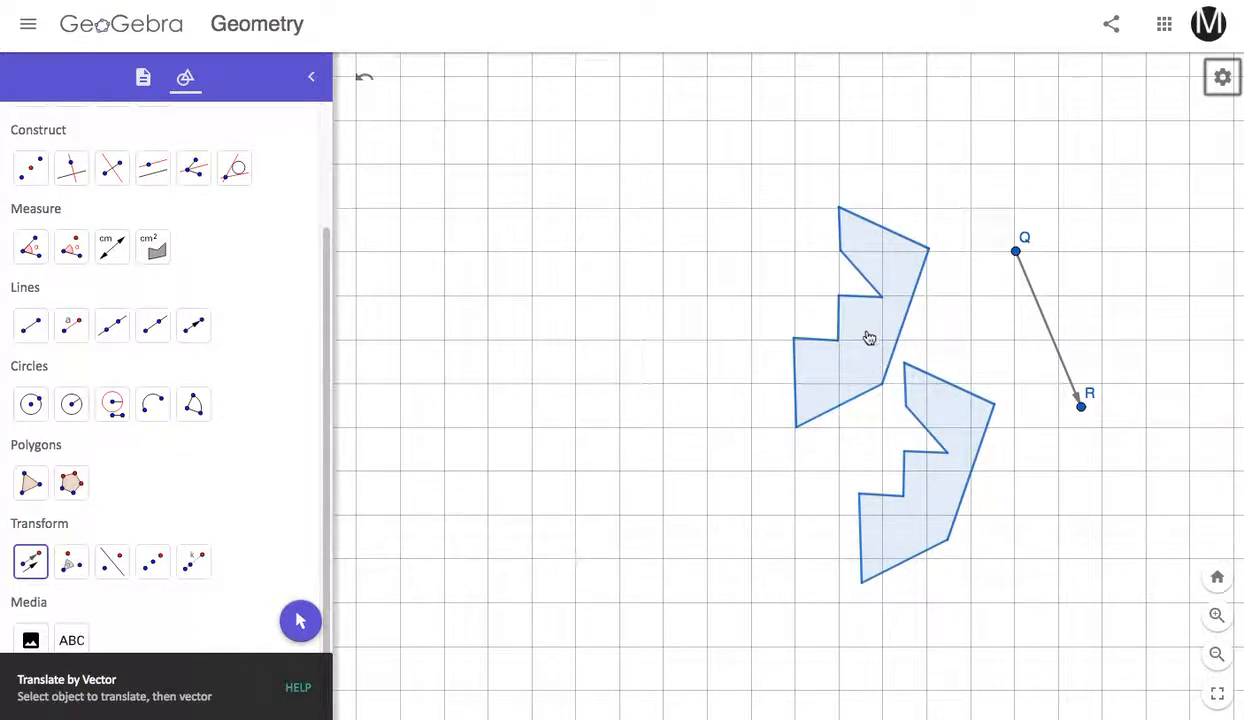
click(936, 489)
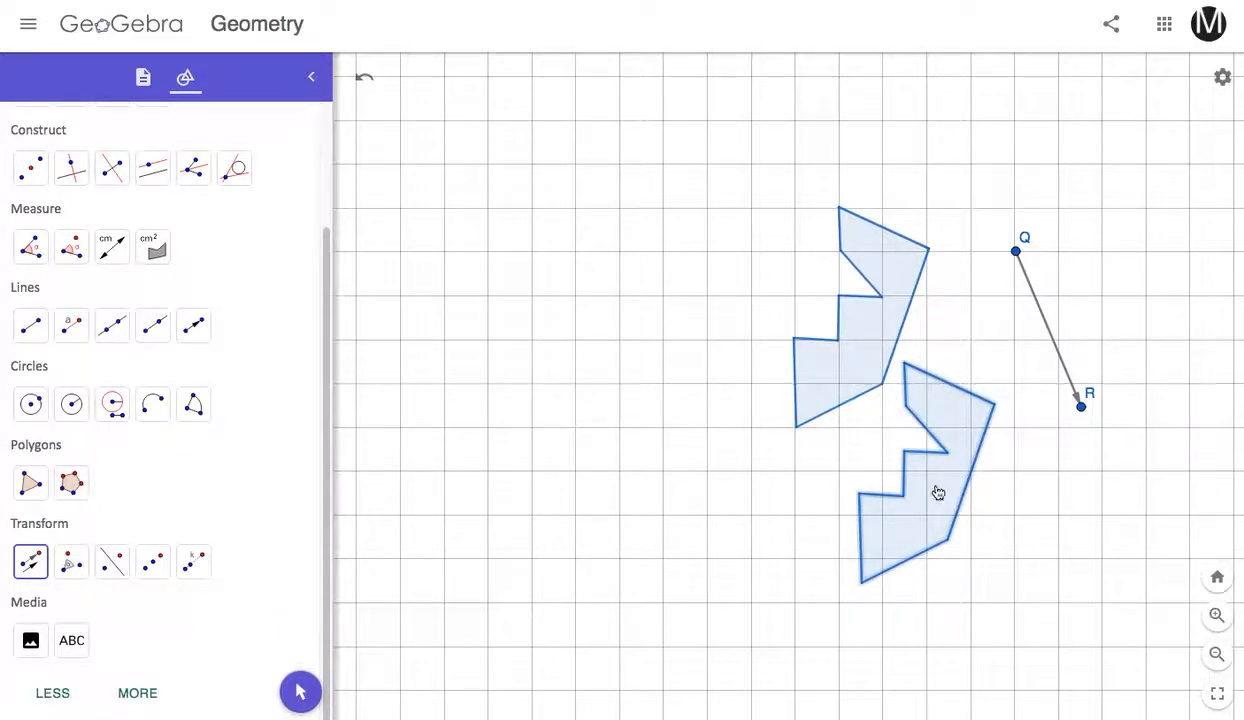
click(1048, 333)
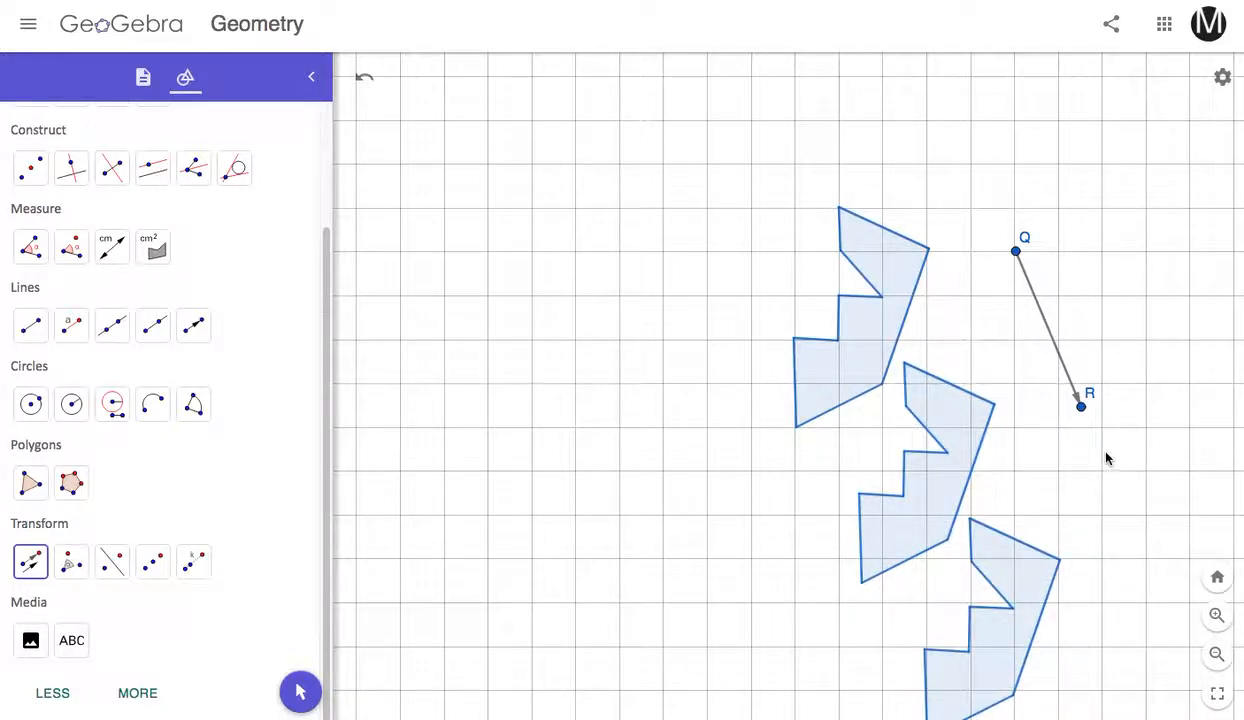
click(1082, 407)
click(1105, 439)
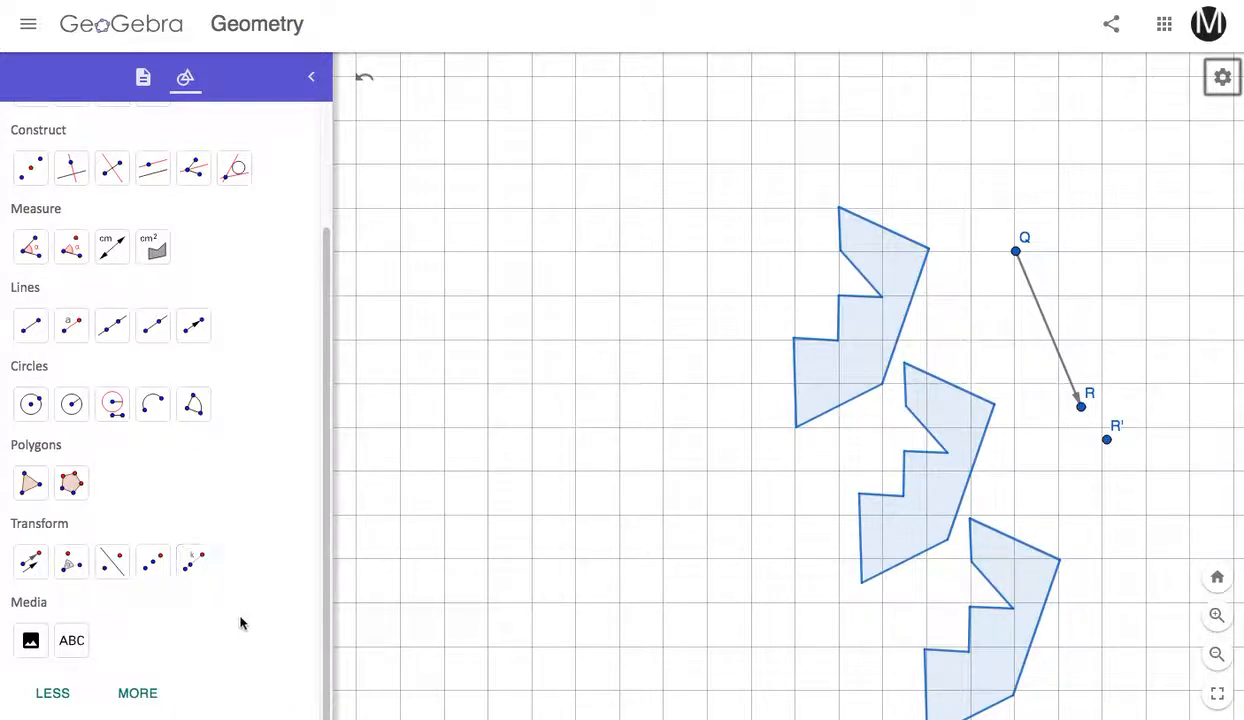
- Move vector endpoint R to about 1.7 grid squares right of and 3.4 below Q
scroll(217, 328, up, 3)
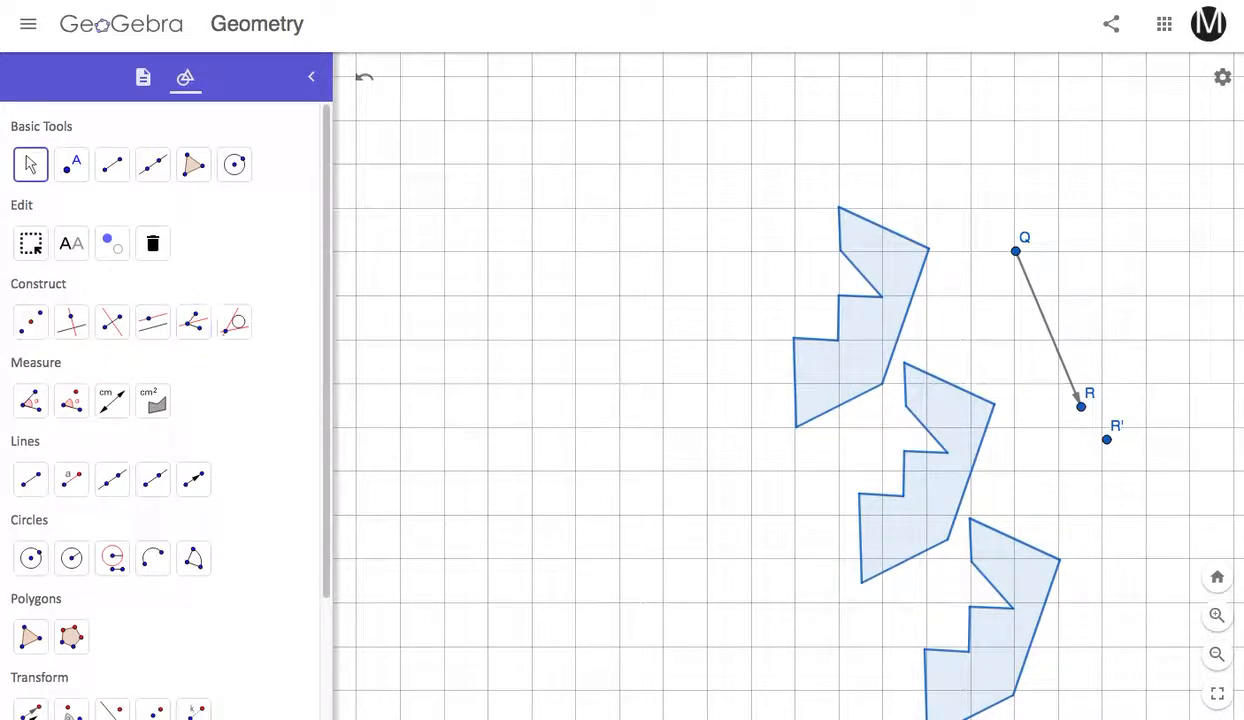
click(30, 163)
mouse_move(1081, 406)
mouse_down()
mouse_move(1141, 388)
mouse_move(1090, 403)
mouse_up()
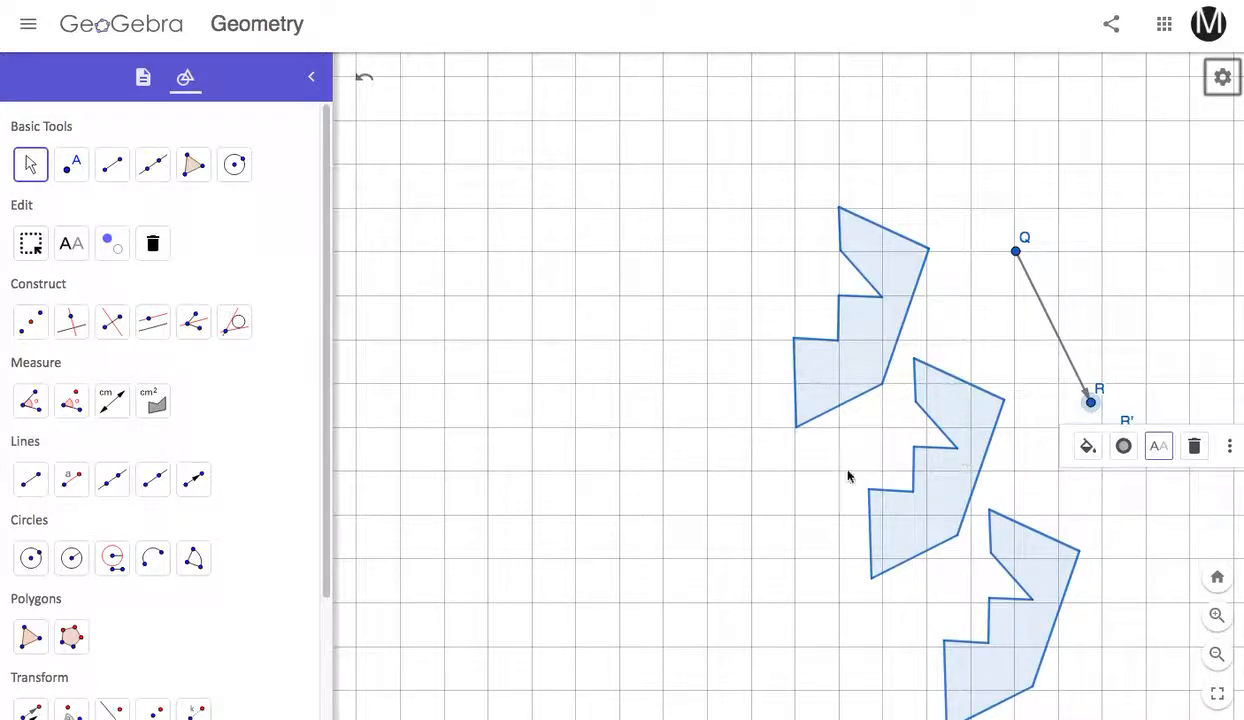
- Draw a vertical line through two points 8 grid squares apart, about 3 squares left of the uppermost polygon
scroll(1166, 630, up, 3)
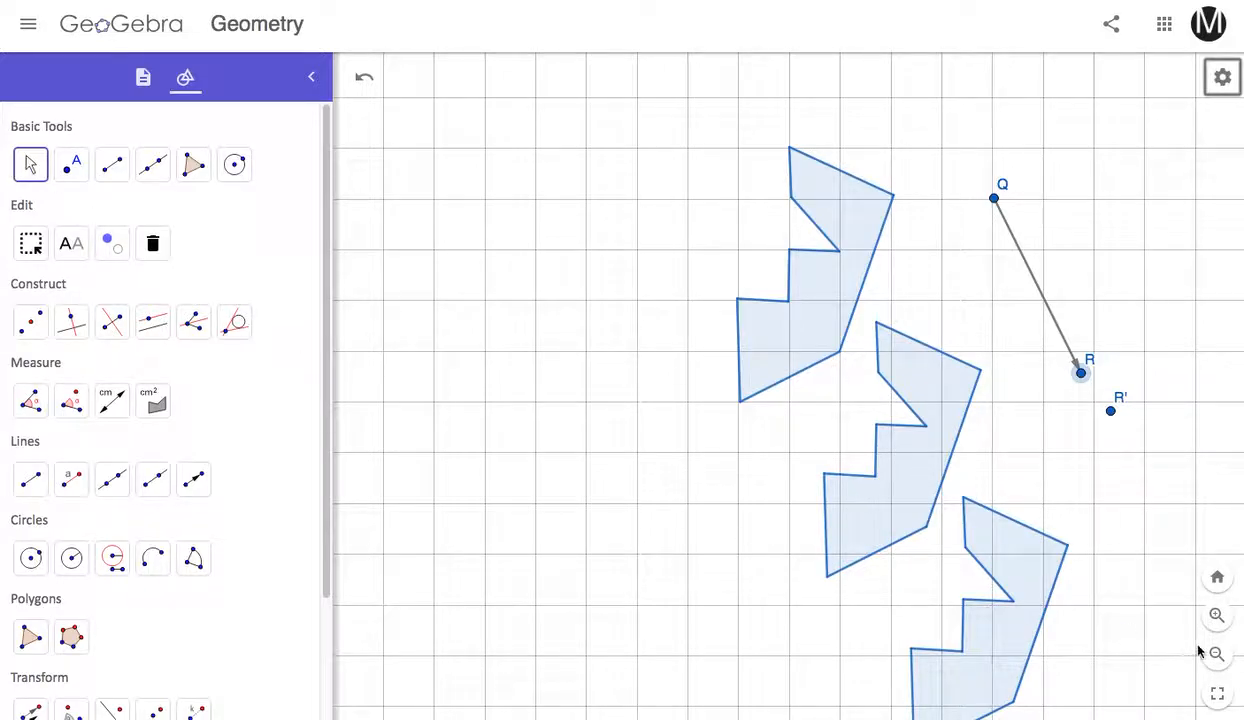
scroll(1125, 616, down, 1)
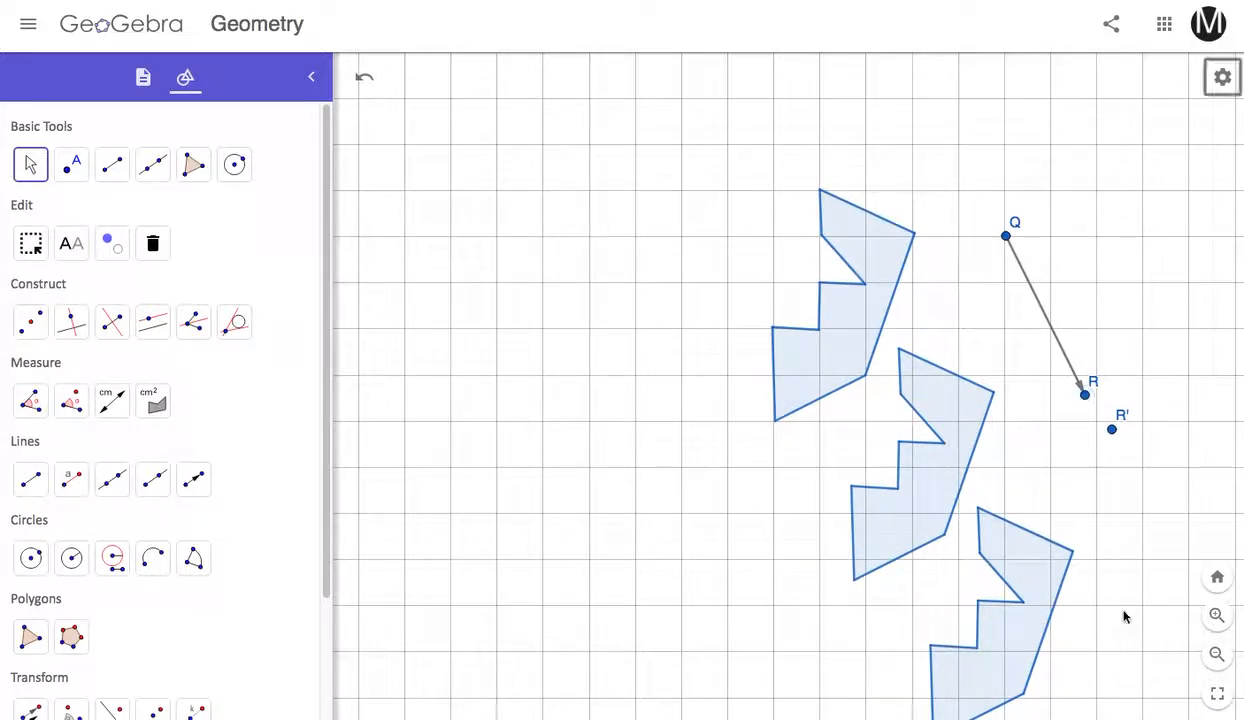
scroll(1125, 604, down, 2)
scroll(1125, 604, down, 1)
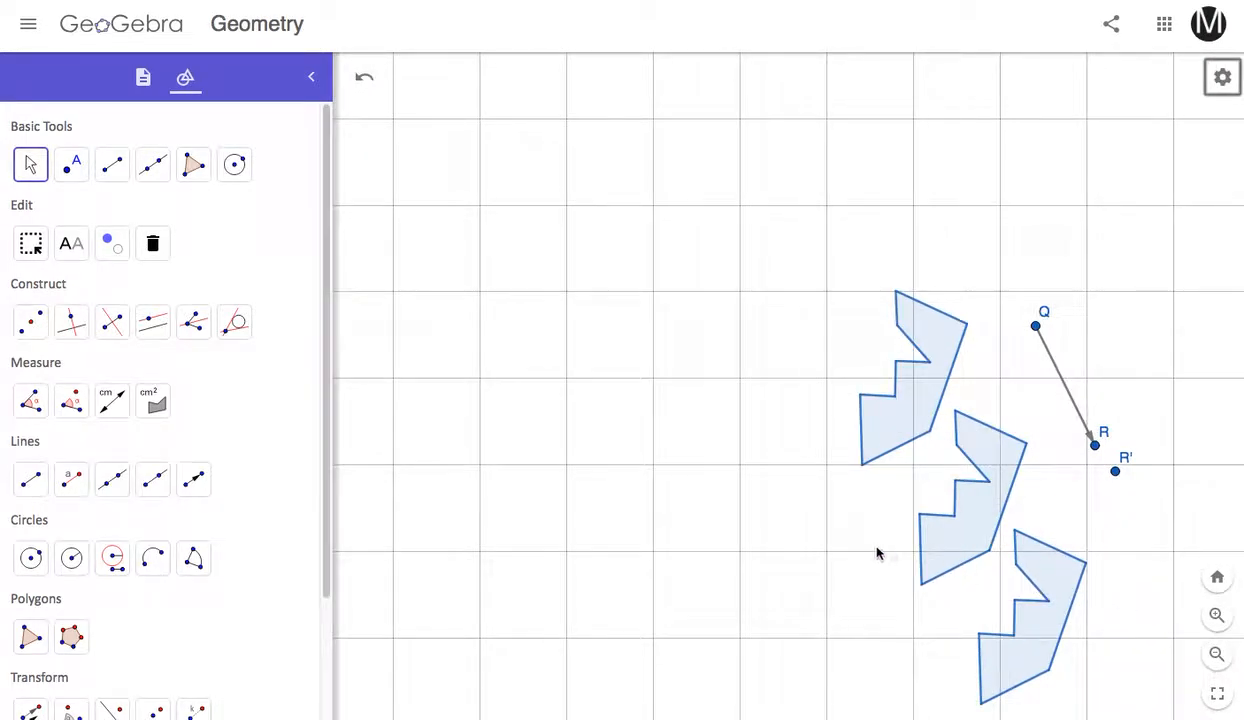
scroll(876, 552, up, 3)
drag(872, 560, 791, 472)
scroll(791, 474, down, 1)
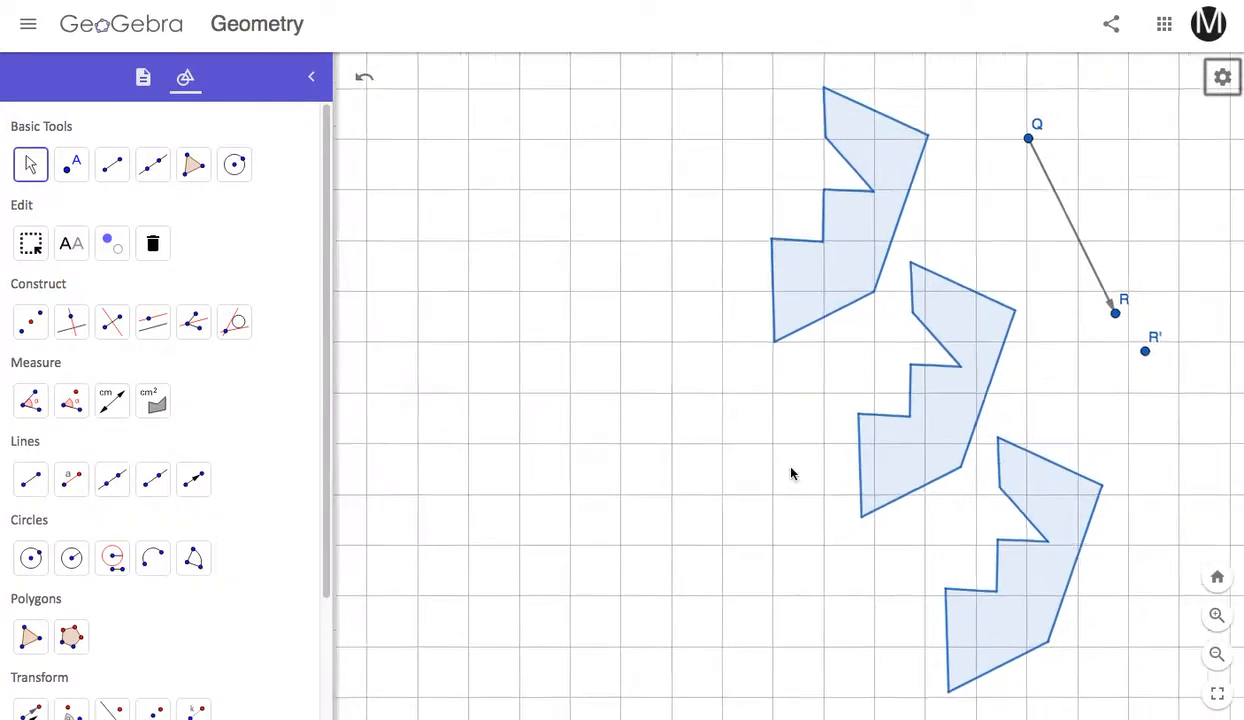
scroll(791, 474, down, 1)
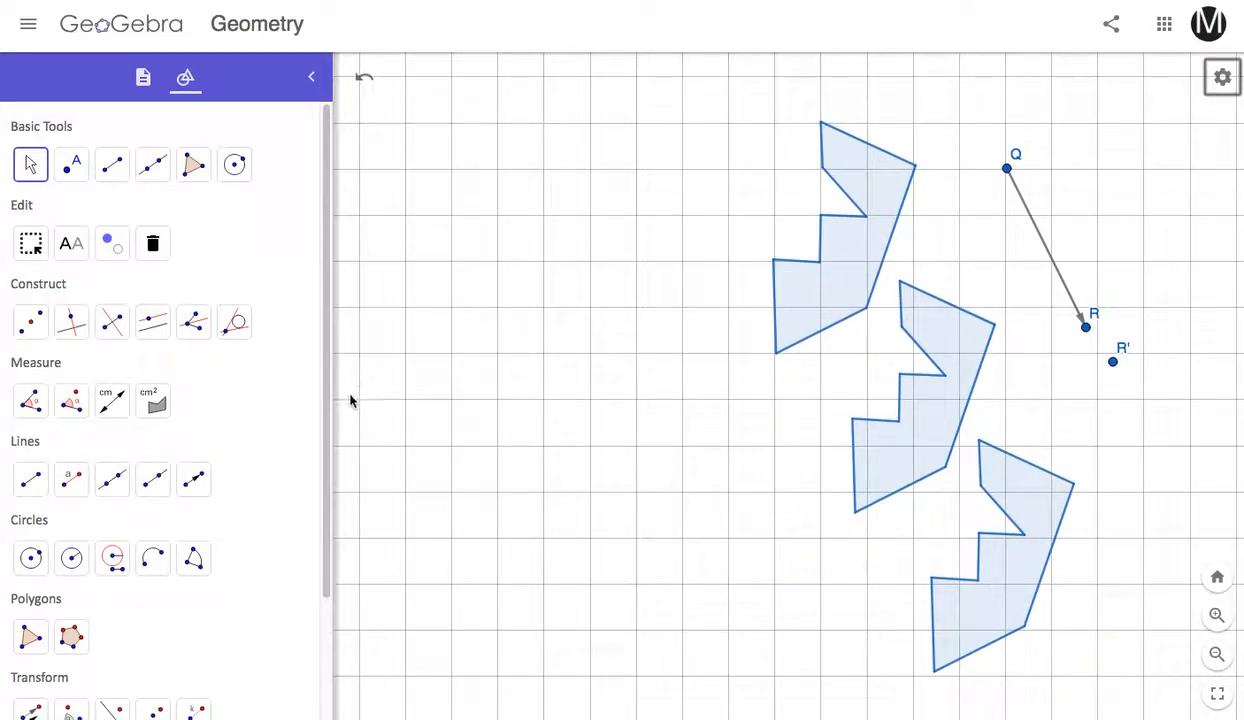
scroll(203, 449, down, 3)
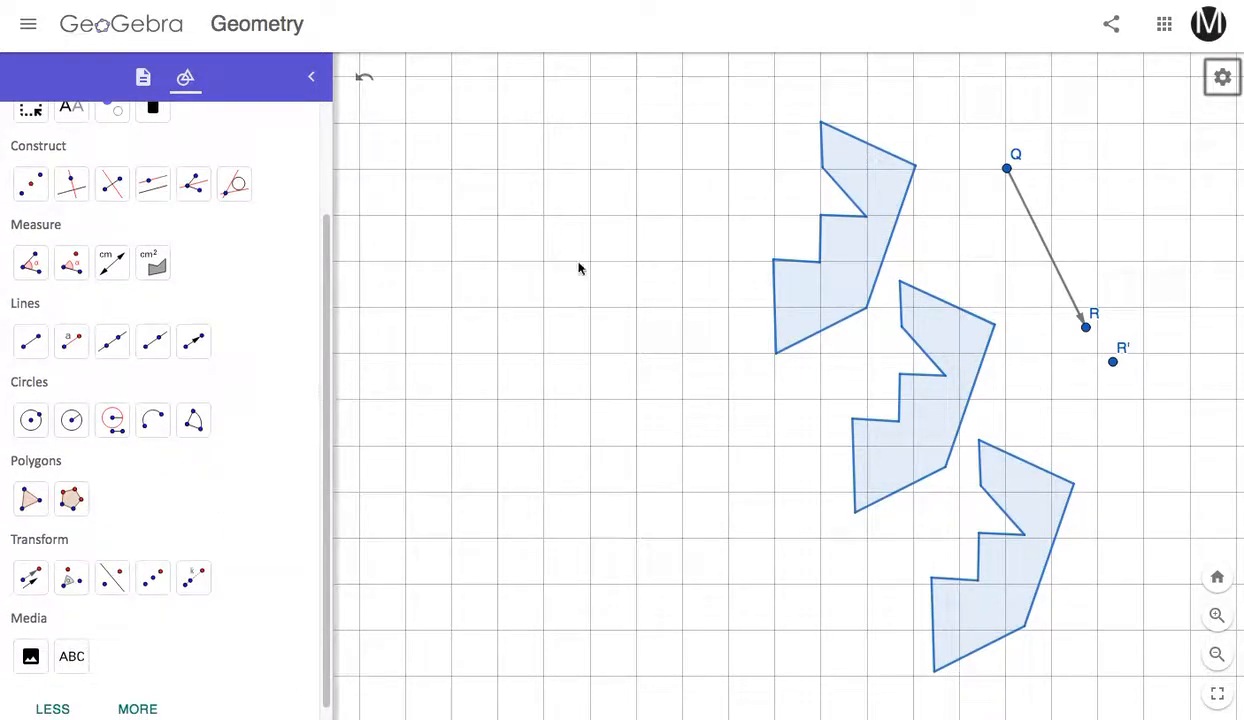
scroll(190, 300, up, 2)
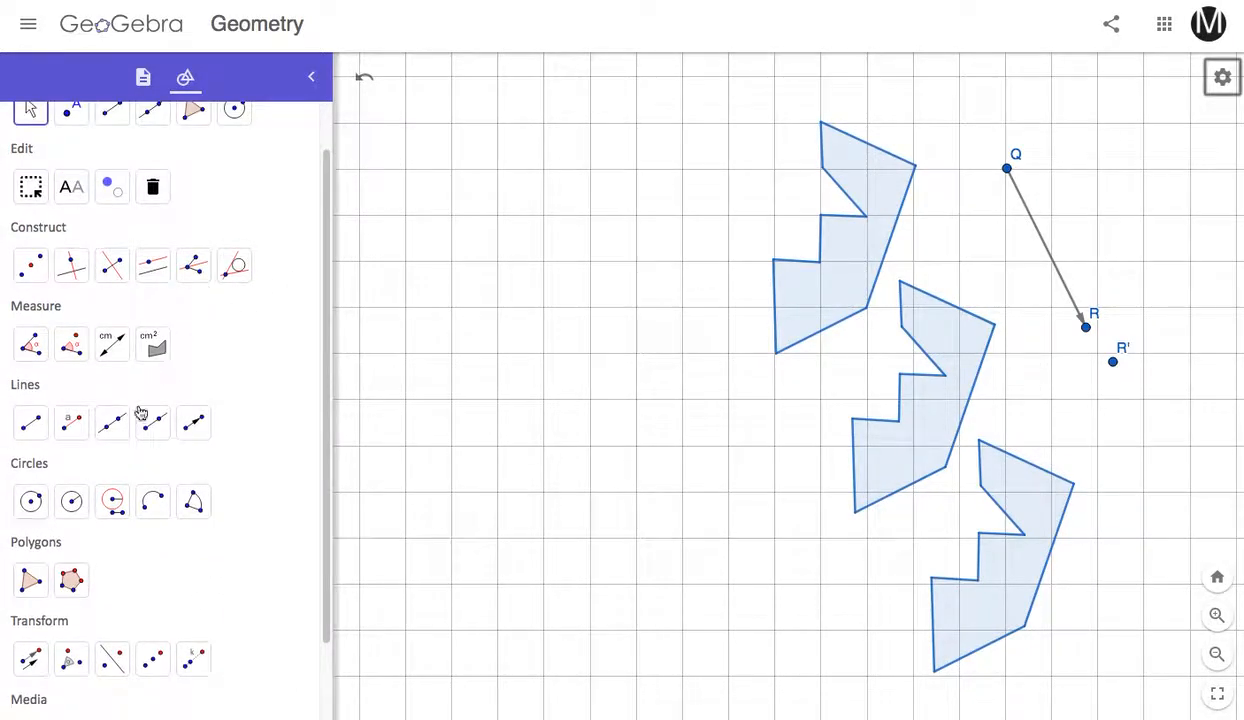
click(103, 428)
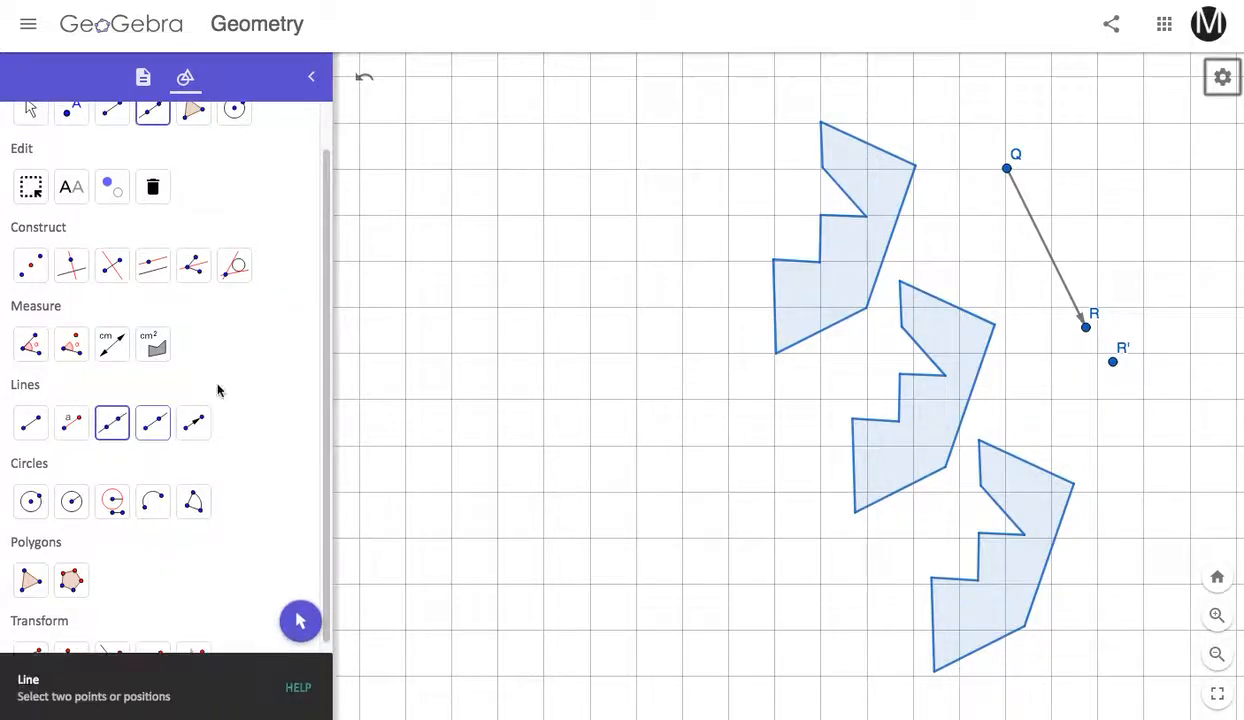
click(636, 168)
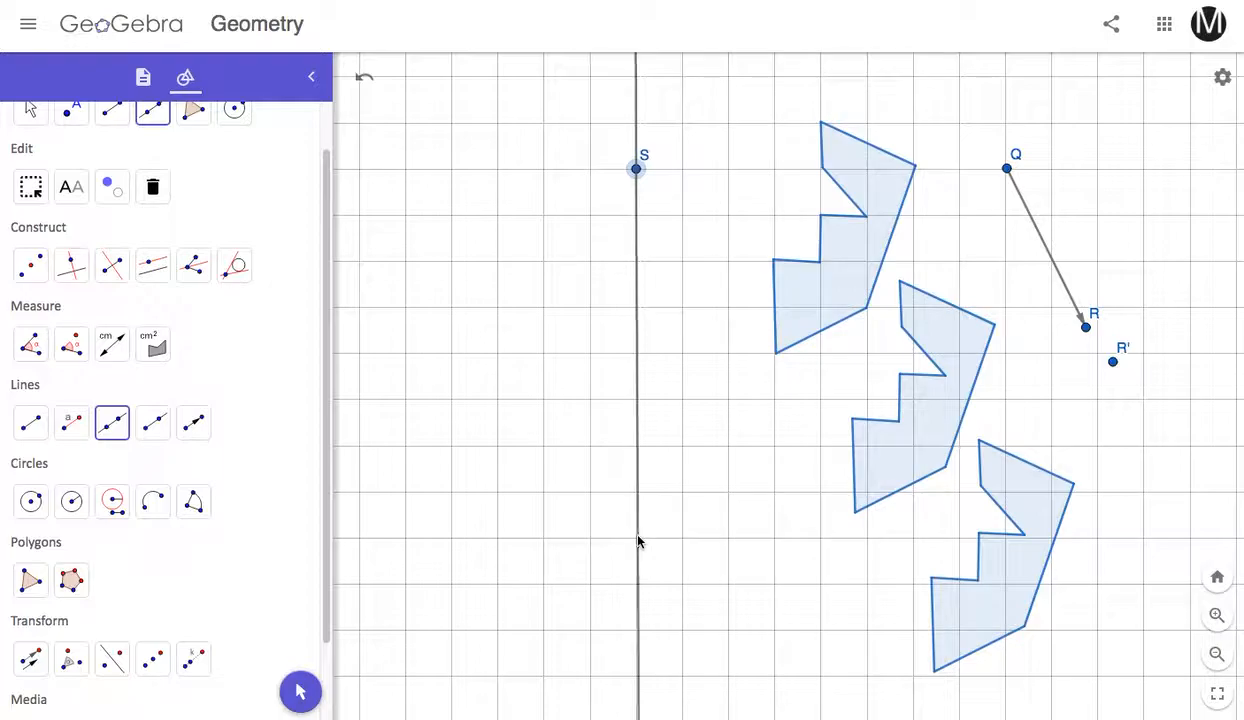
click(635, 537)
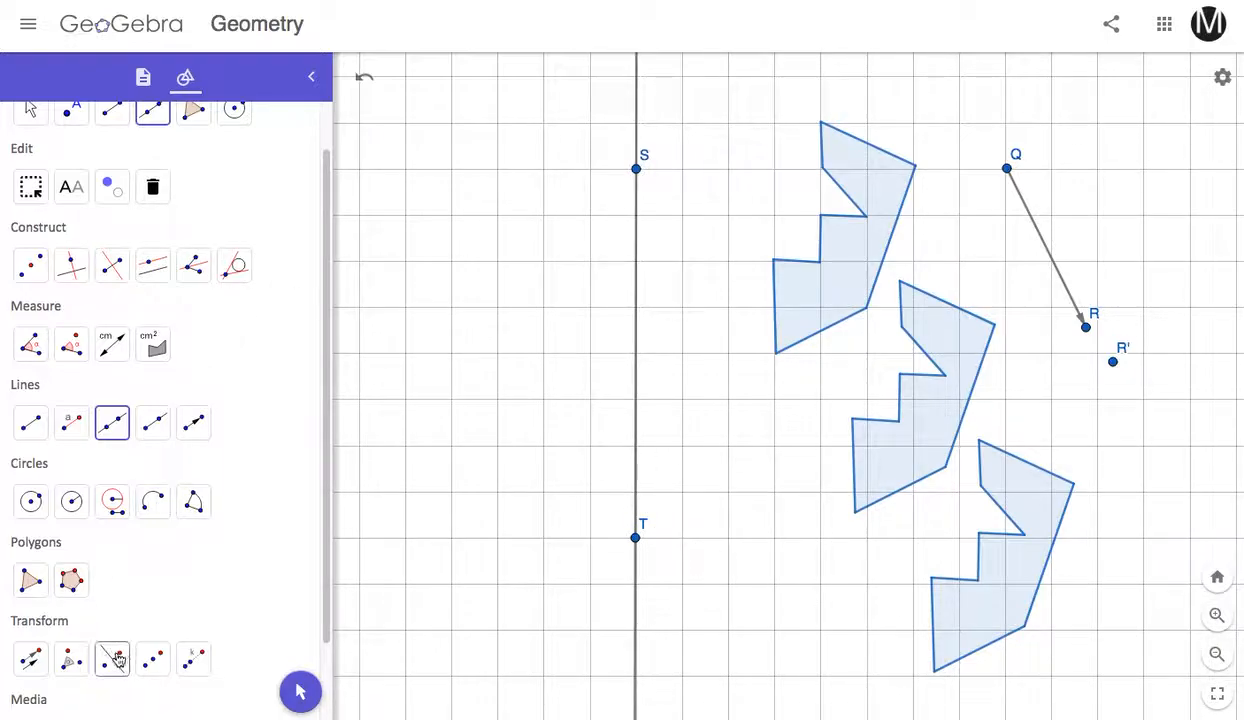
- Reflect each of the three polygons about line ST
scroll(110, 655, down, 1)
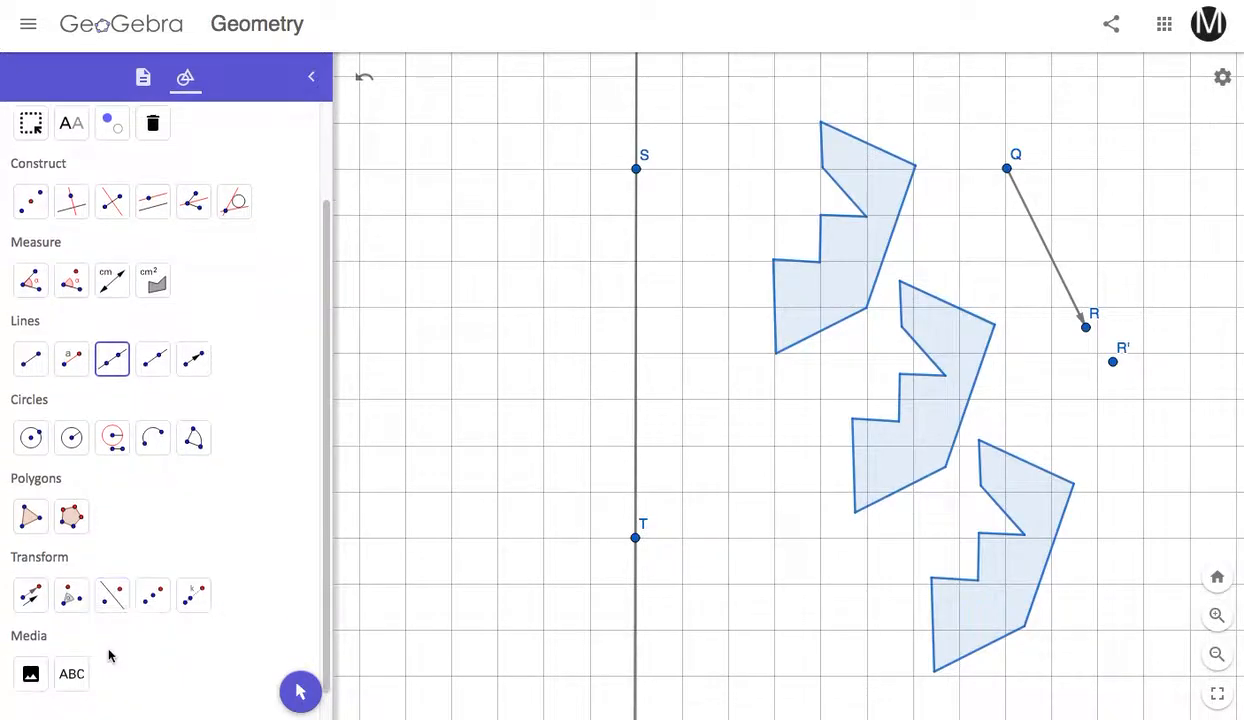
click(112, 596)
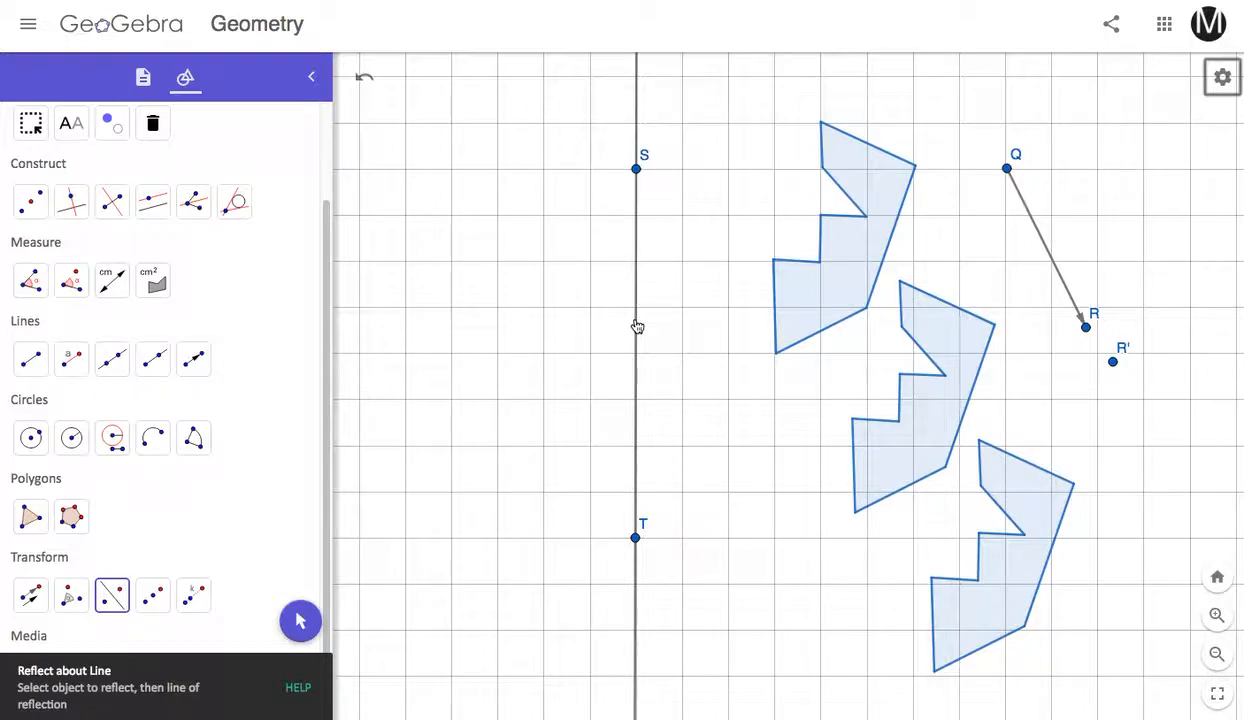
click(854, 256)
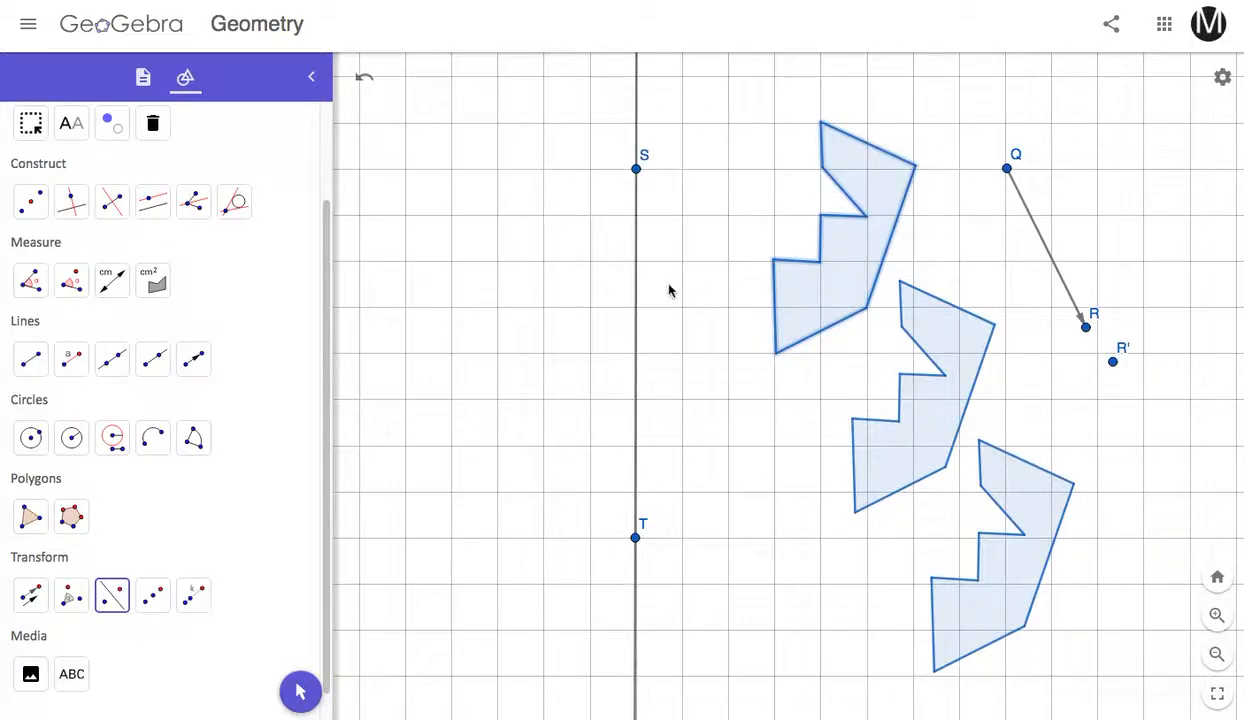
click(636, 289)
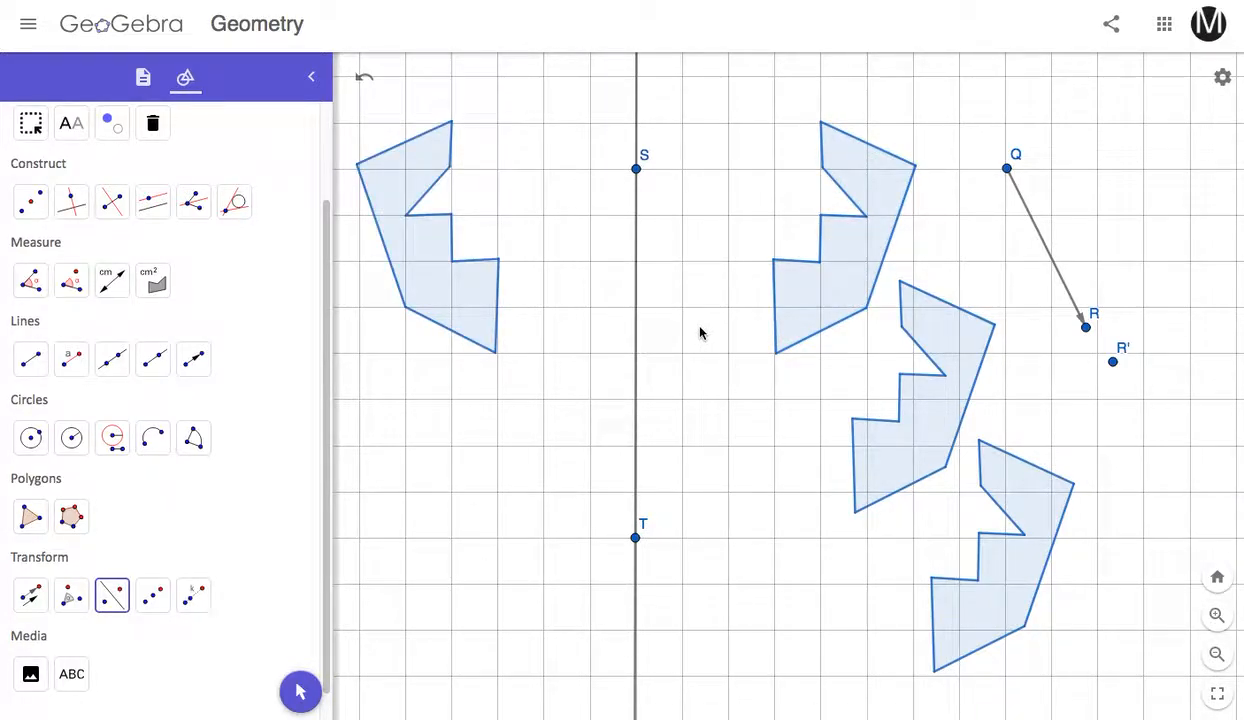
click(946, 358)
click(633, 368)
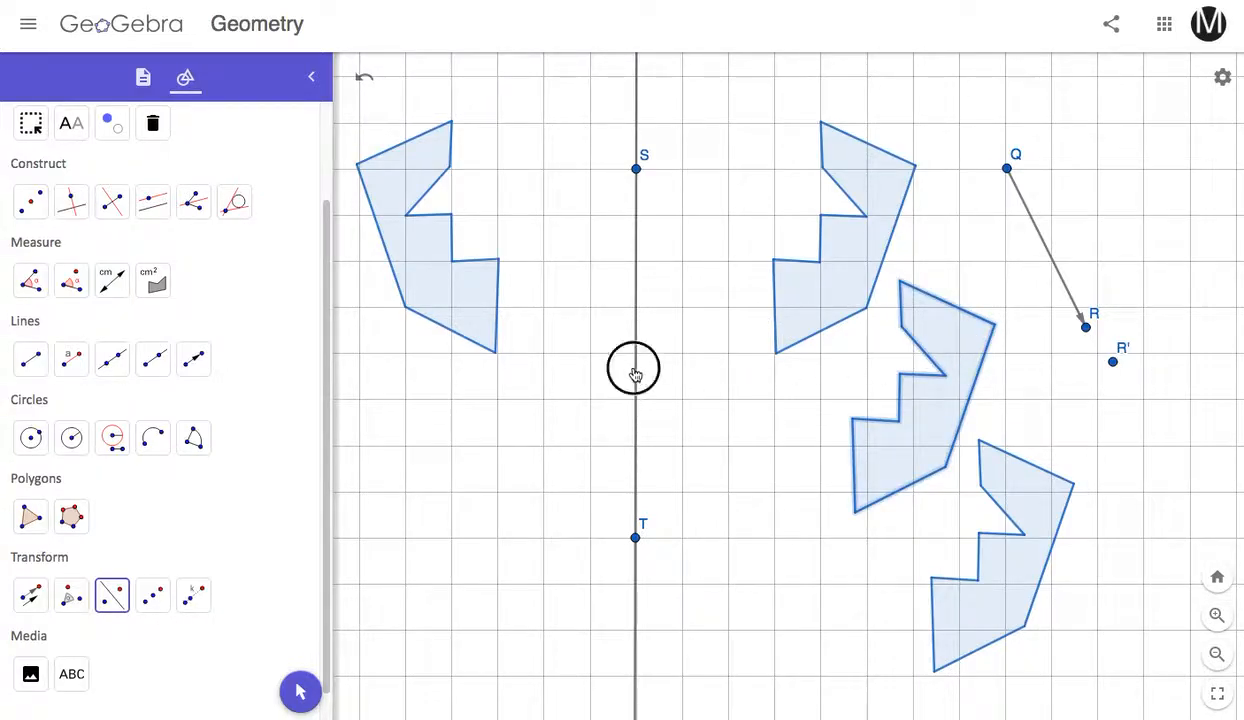
click(987, 546)
click(636, 476)
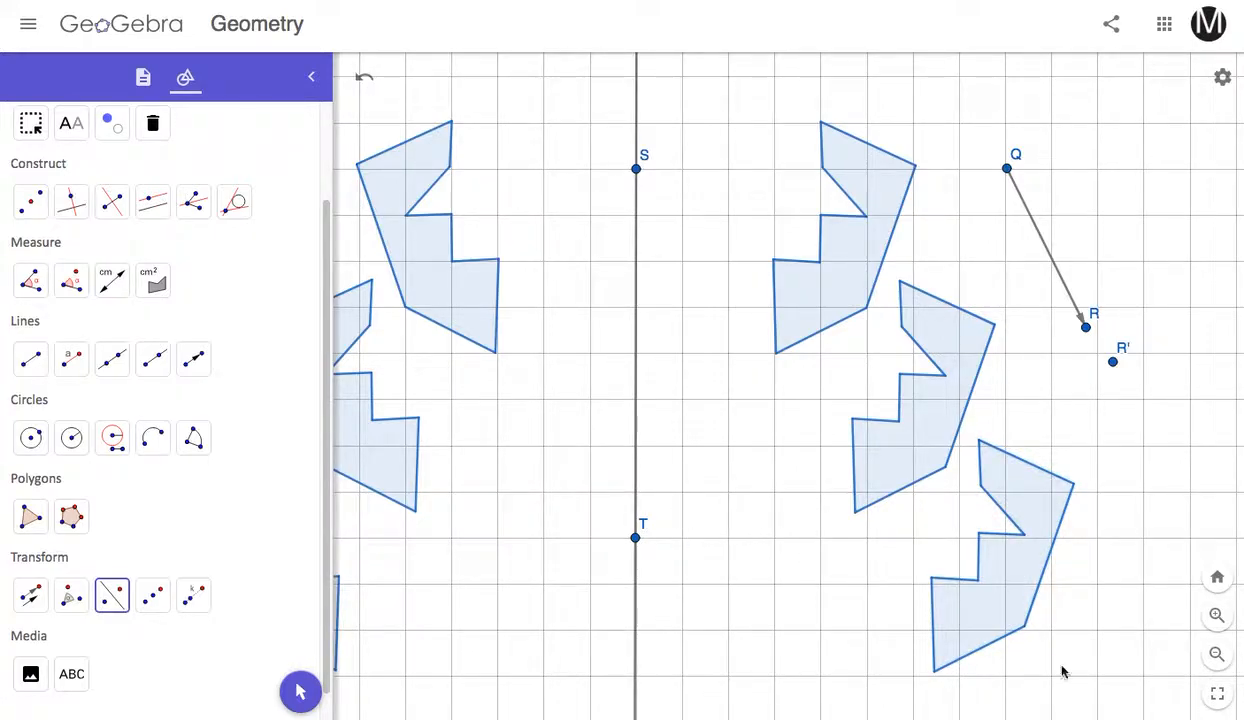
- Tilt the mirror line ST by moving point T to about half a grid square right of S
click(1217, 655)
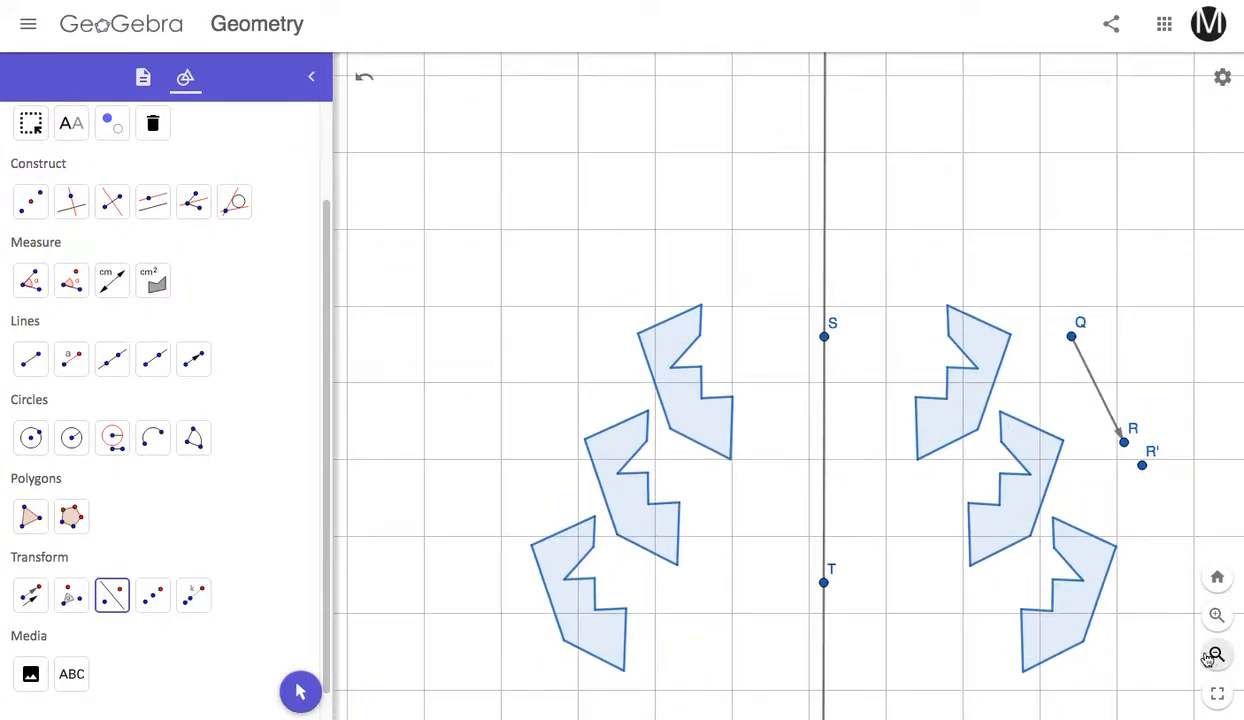
scroll(884, 566, up, 2)
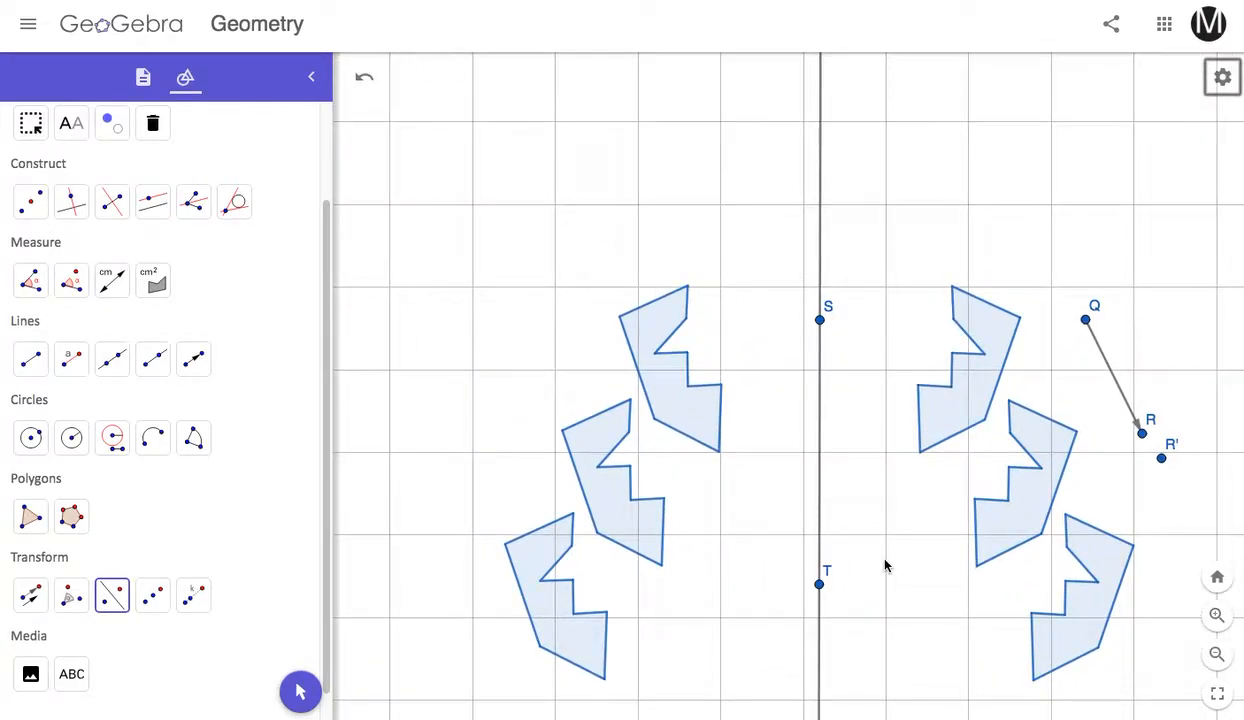
click(881, 568)
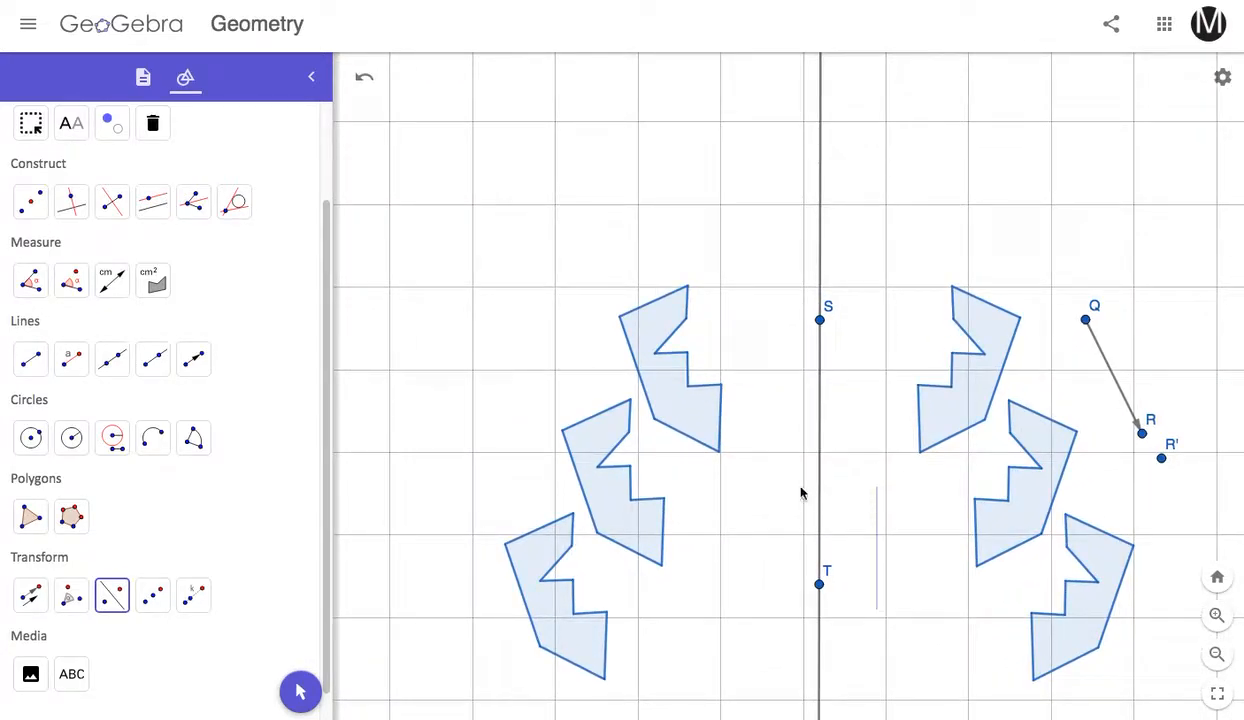
click(300, 689)
drag(882, 600, 813, 436)
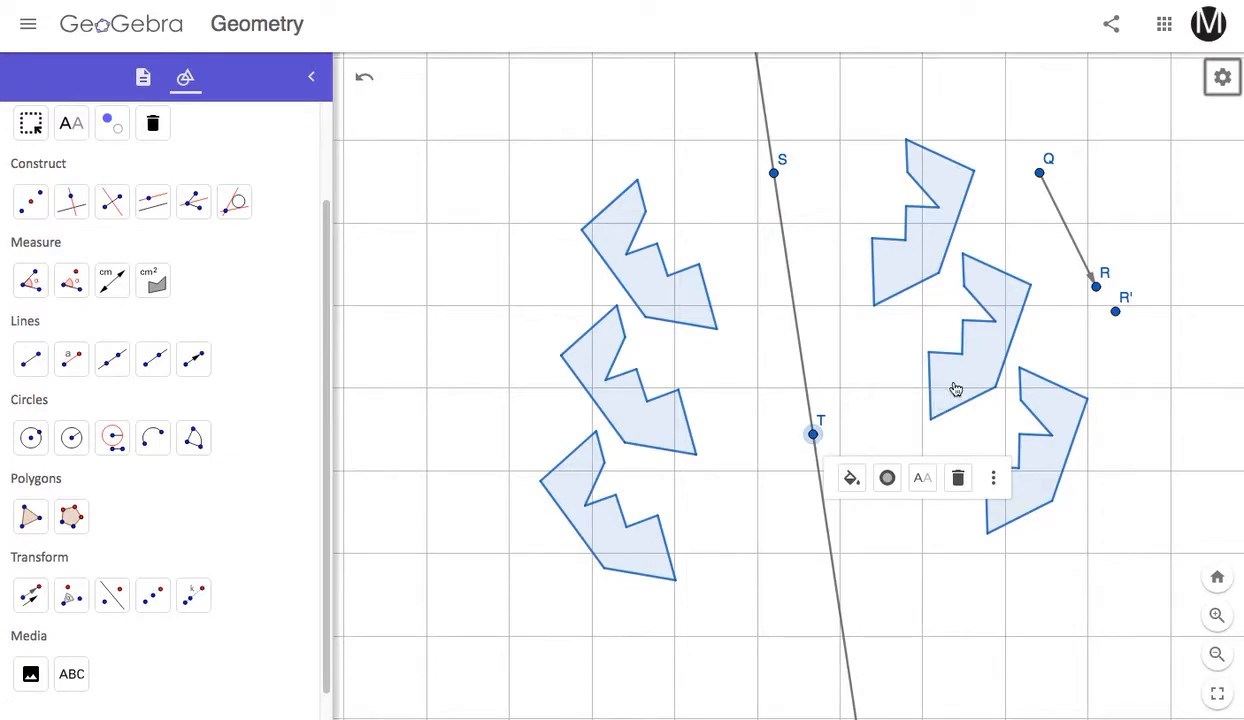
- Hide the grid in the graphics view
click(1221, 85)
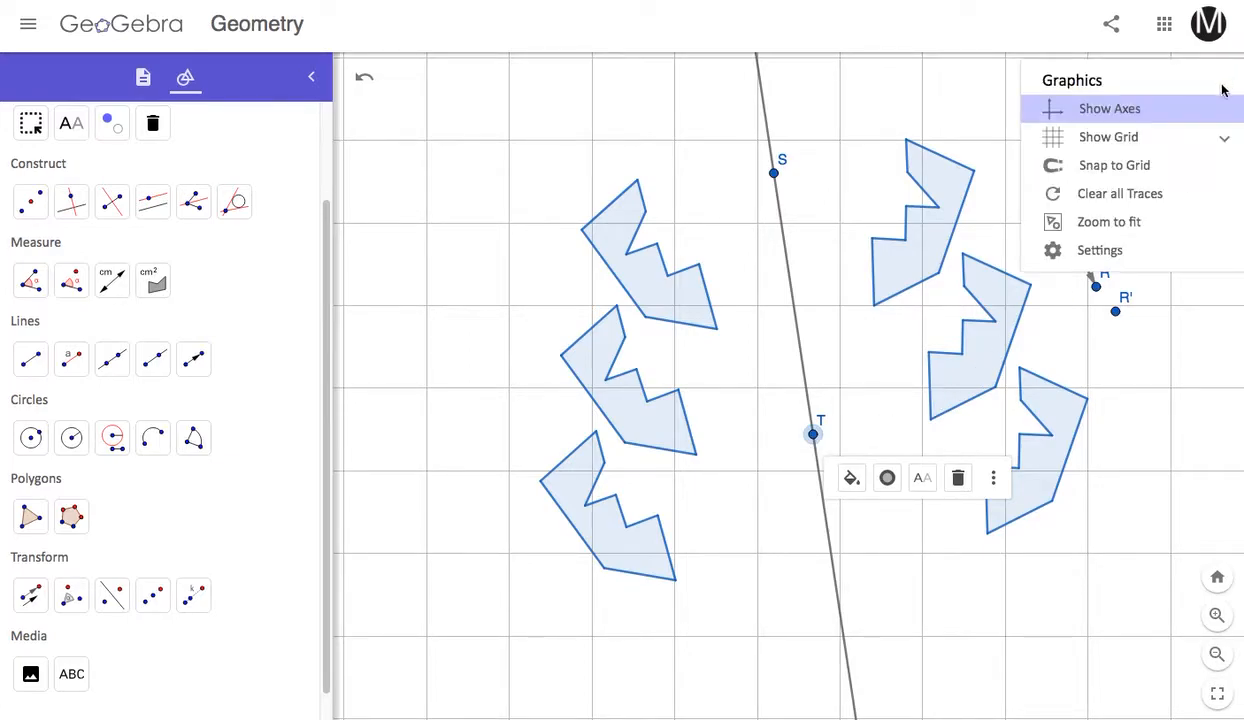
click(1140, 140)
click(1085, 168)
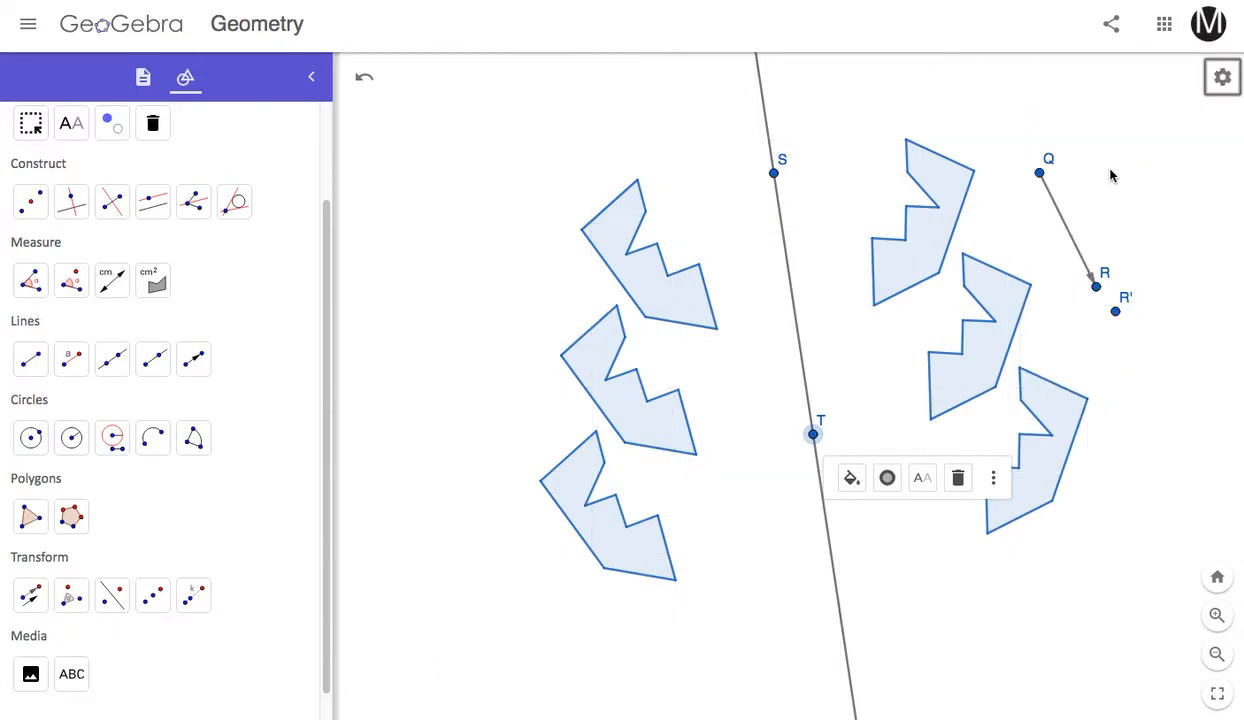